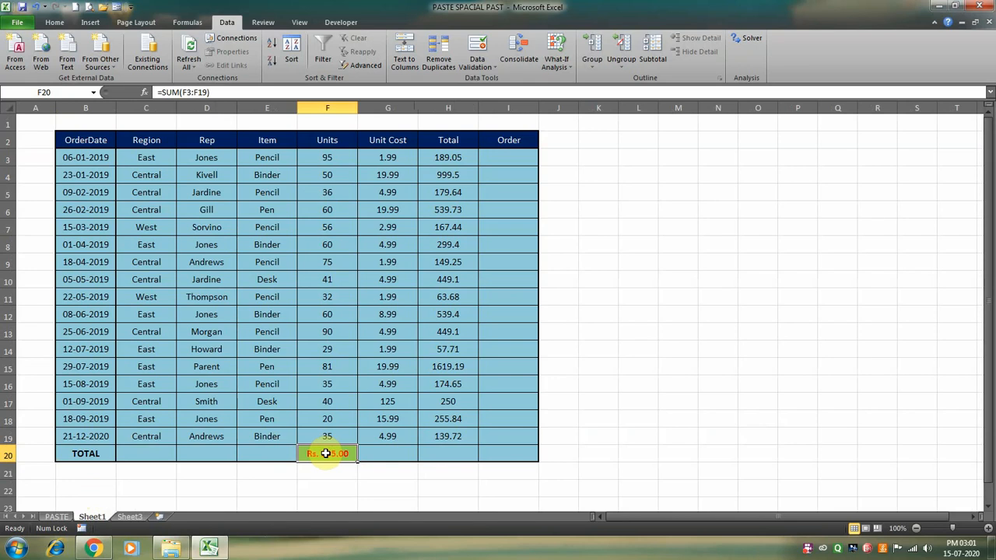
Copy the Units total in cell F20 and look over the available paste options.
key("ctrl+c")
left_click(55, 22)
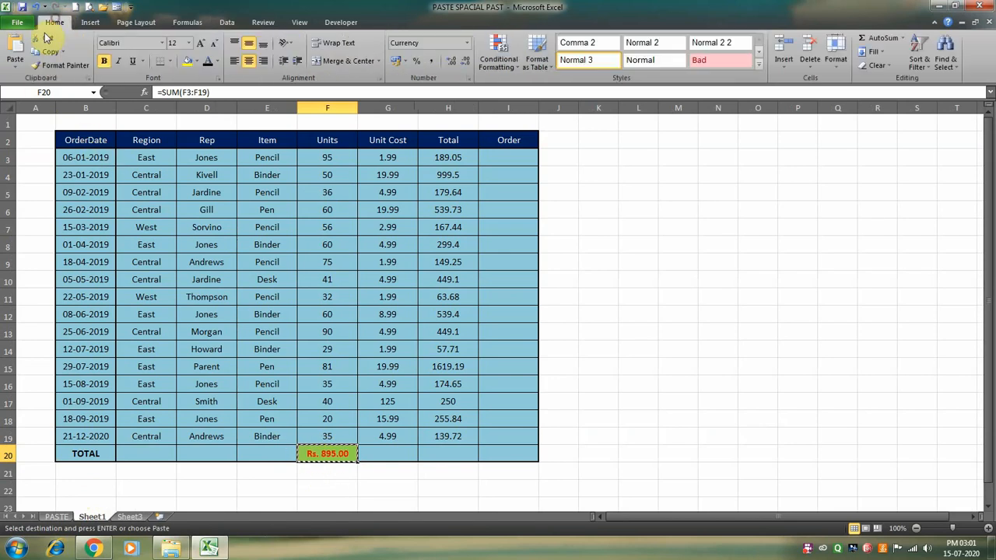
left_click(15, 61)
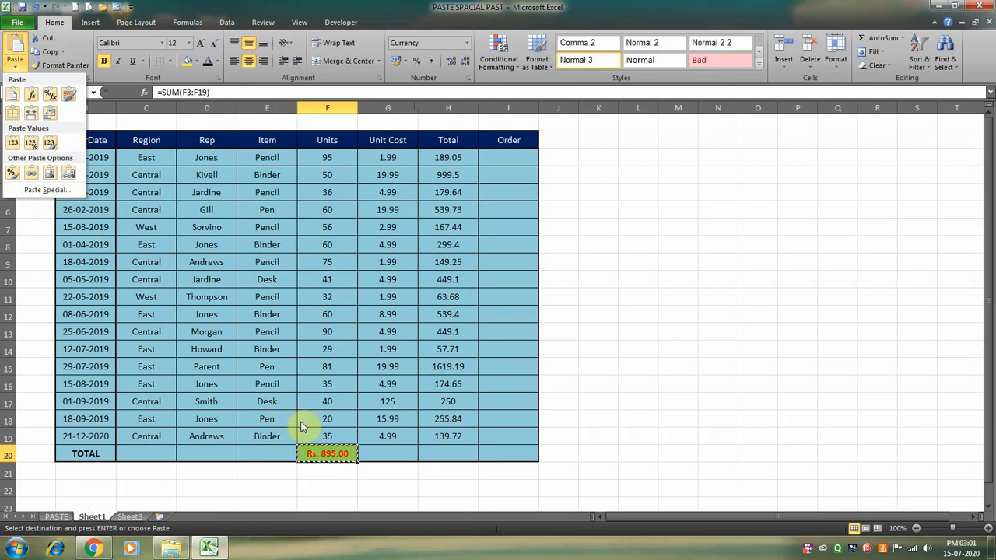
left_click(319, 452)
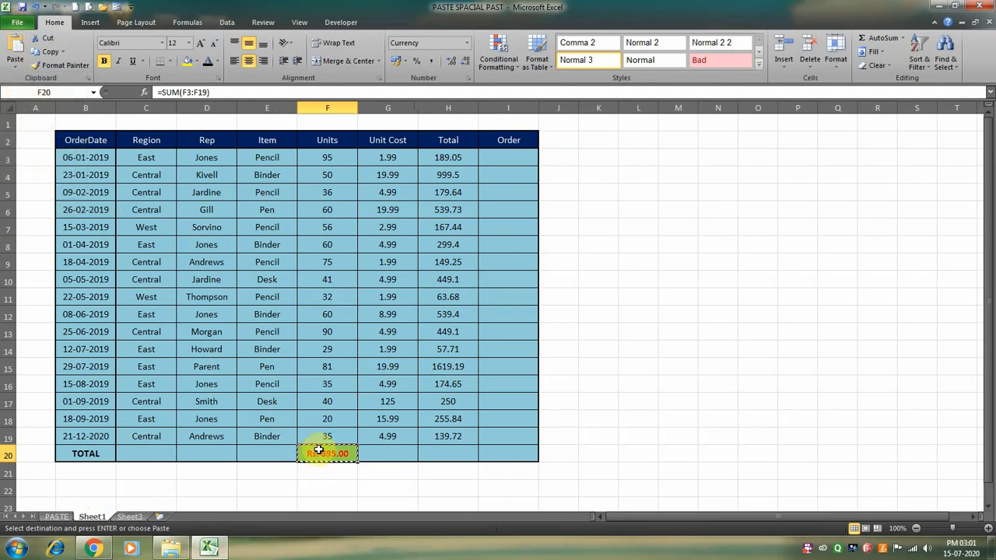
Open the Paste Special dialog for cell F20 and review its paste and operation options.
right_click(319, 452)
mouse_move(376, 301)
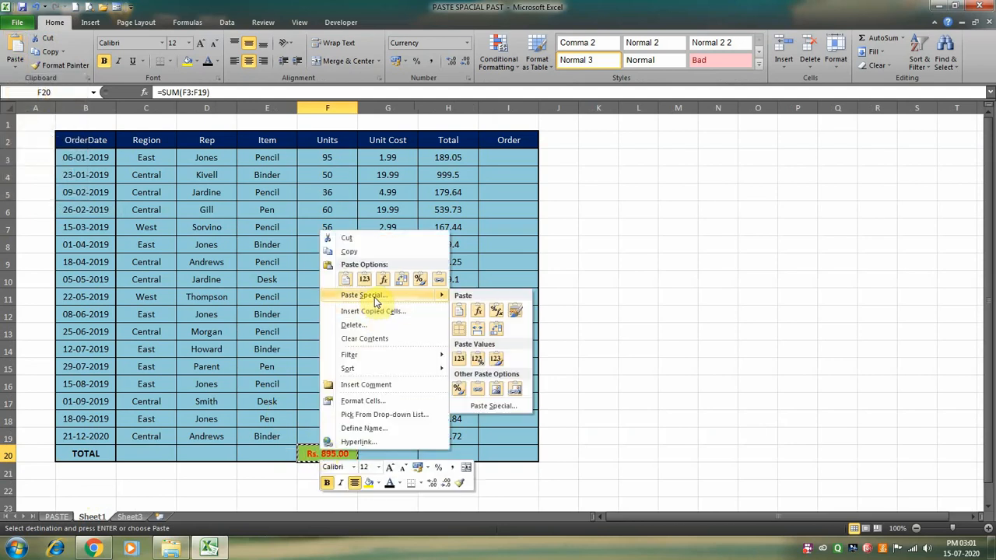
left_click(493, 408)
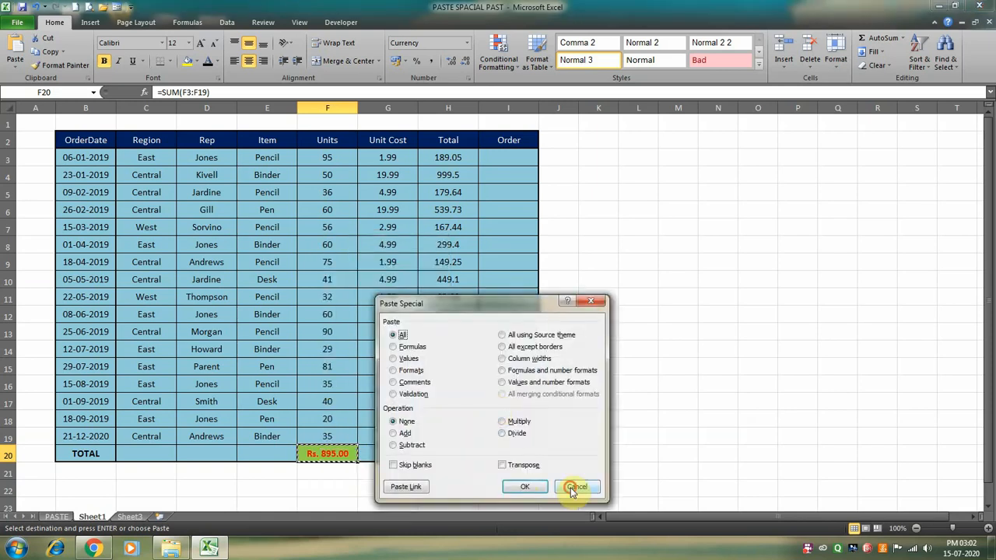
left_click(570, 485)
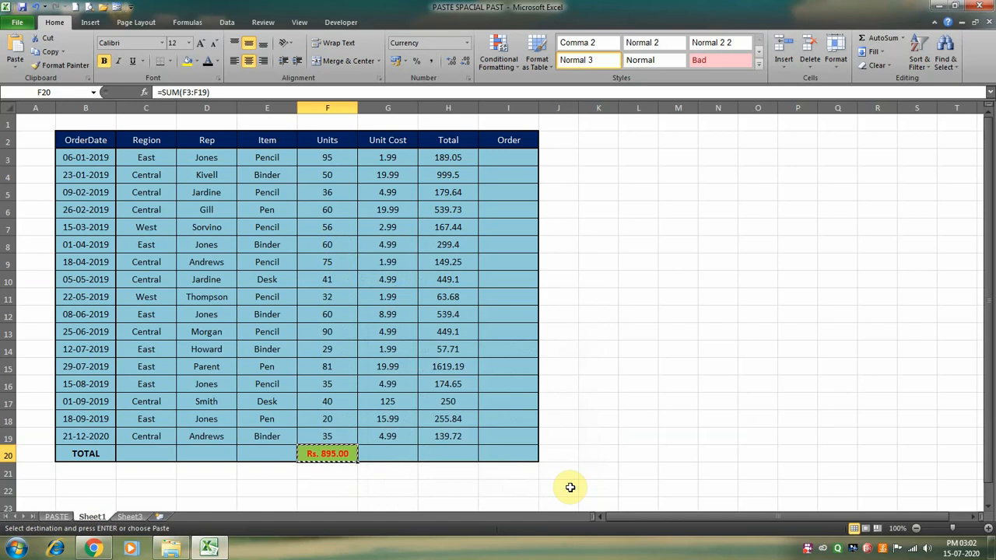
key("ctrl+alt+v")
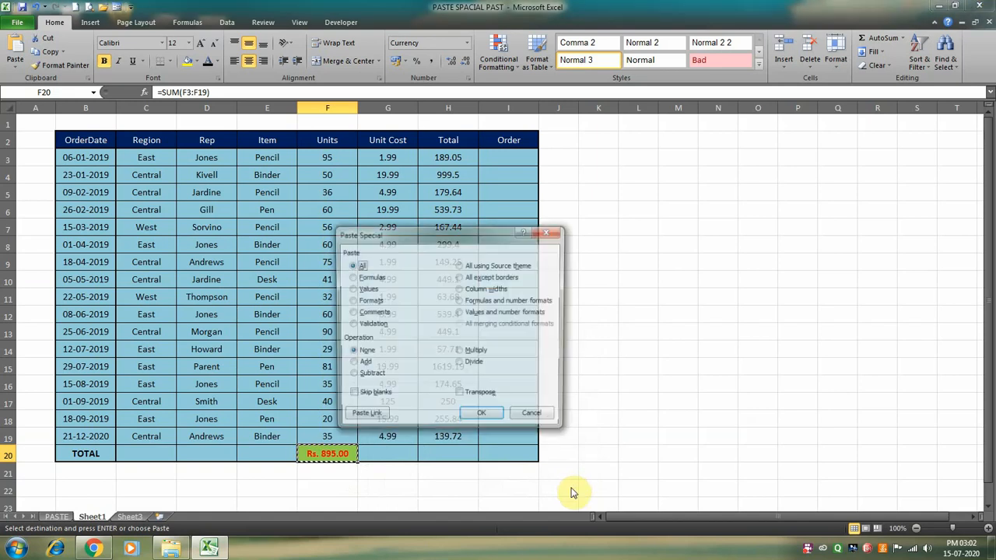
left_click_drag(410, 237, 394, 182)
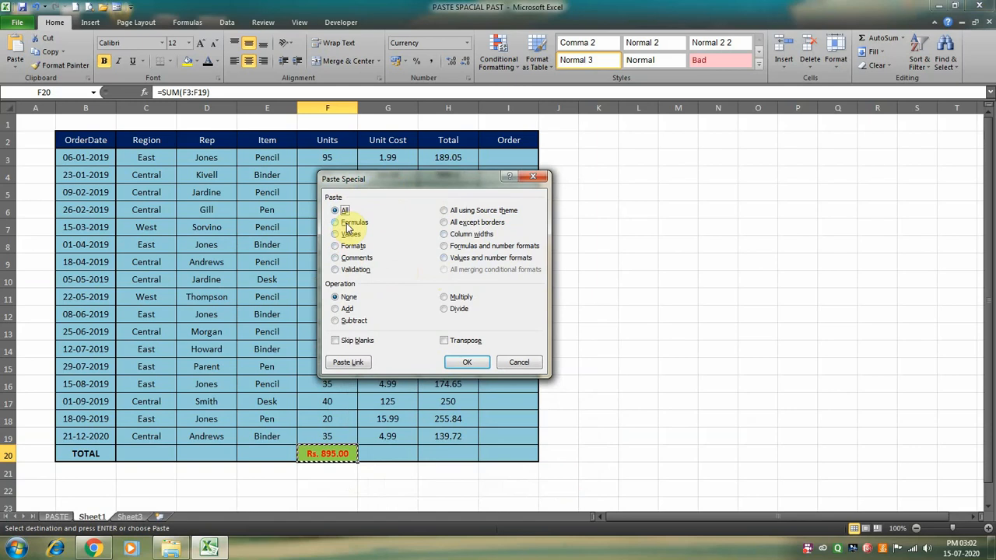
left_click(507, 363)
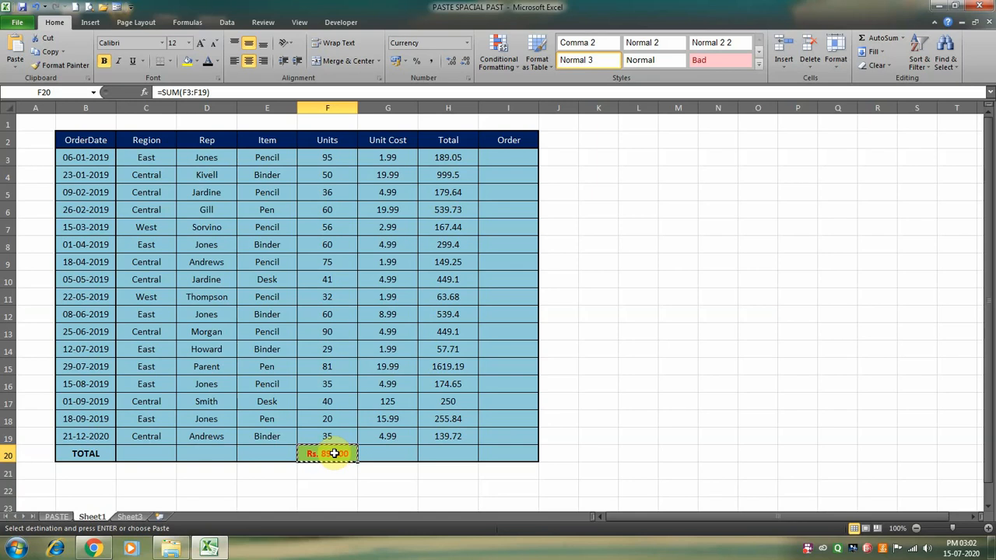
Paste only the formula copied from F20 into cell H20, and clear the cell again.
left_click(450, 450)
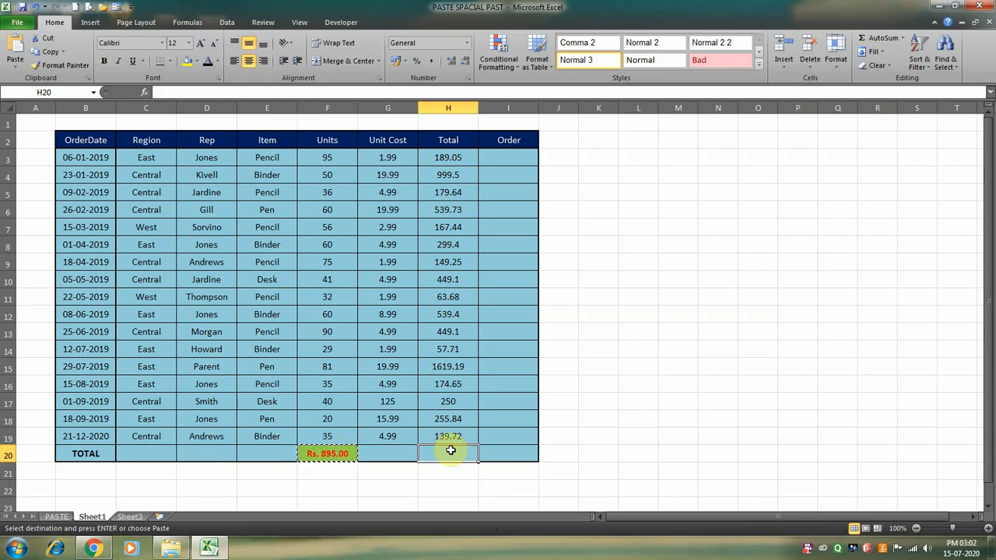
key("ctrl+alt+v")
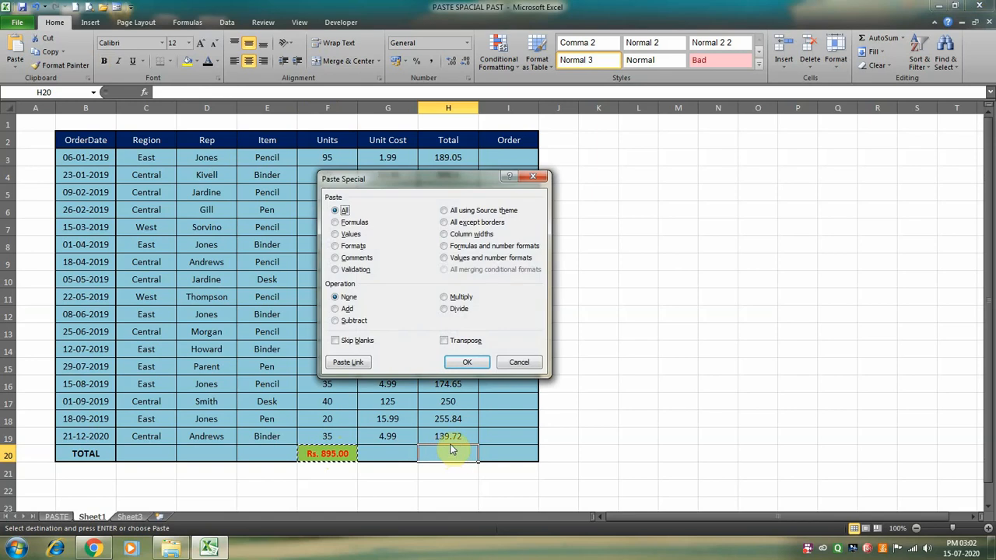
left_click(352, 222)
left_click(462, 363)
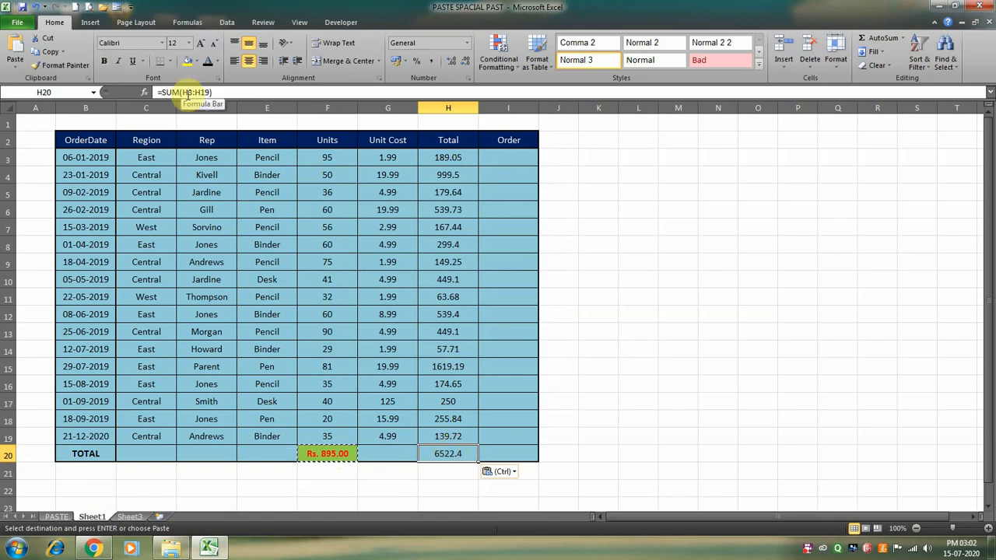
key("Delete")
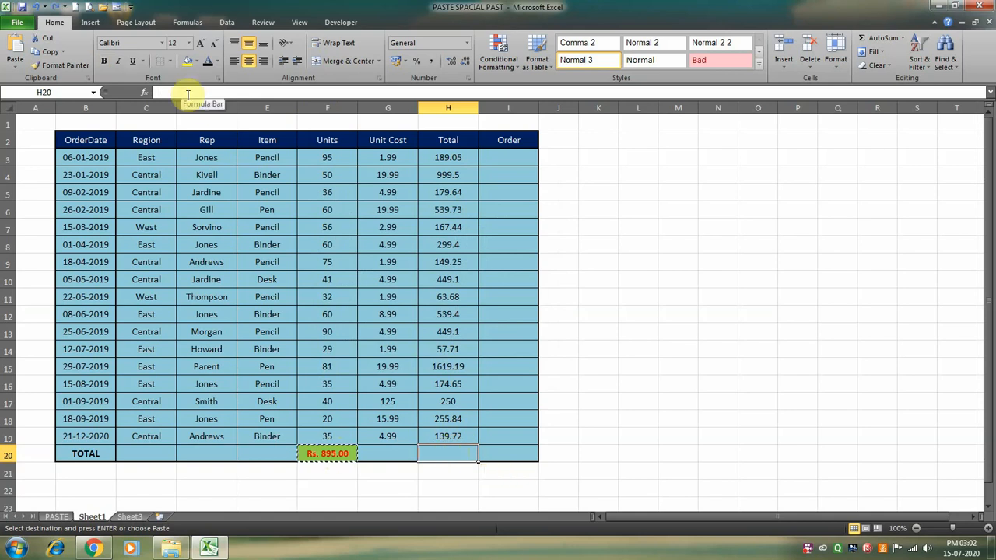
Paste all content and formatting from F20 into cell H20 with Paste Special, and undo the paste.
key("ctrl+alt+v")
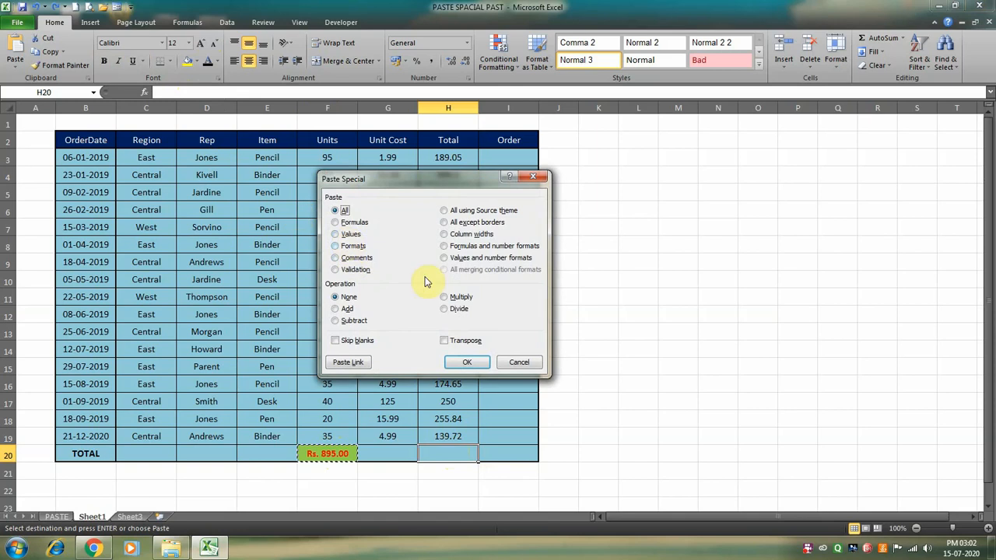
left_click(468, 362)
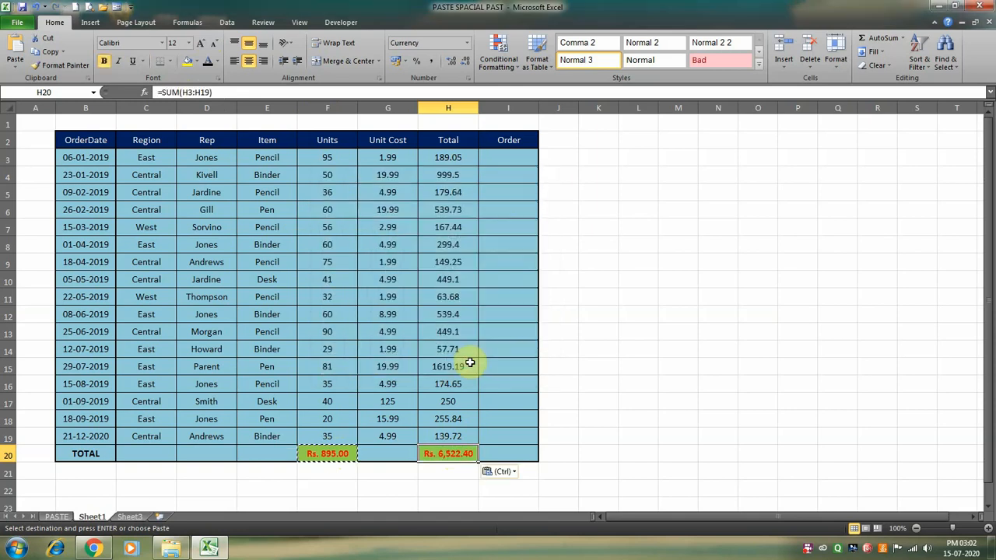
key("ctrl+z")
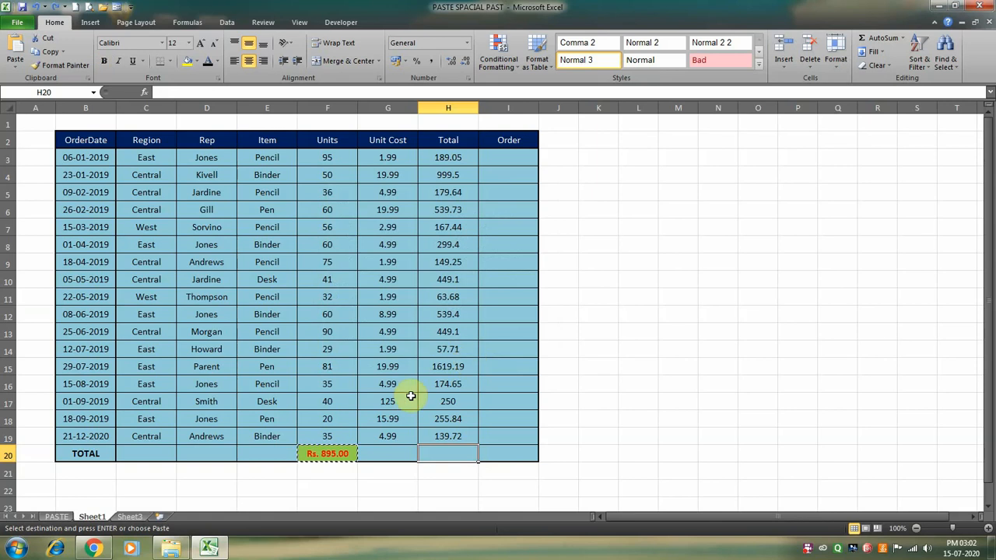
left_click(338, 453)
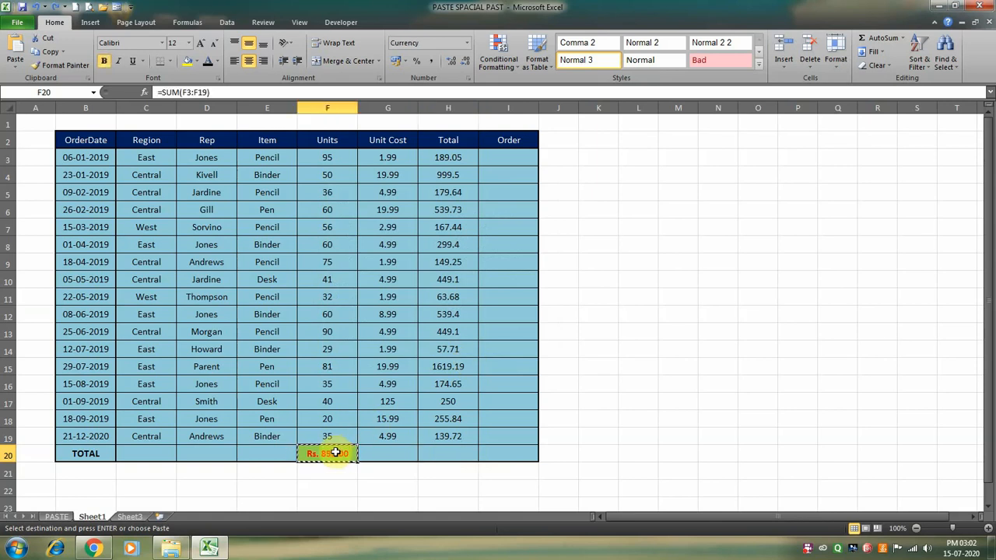
key("ctrl+alt+v")
left_click(347, 234)
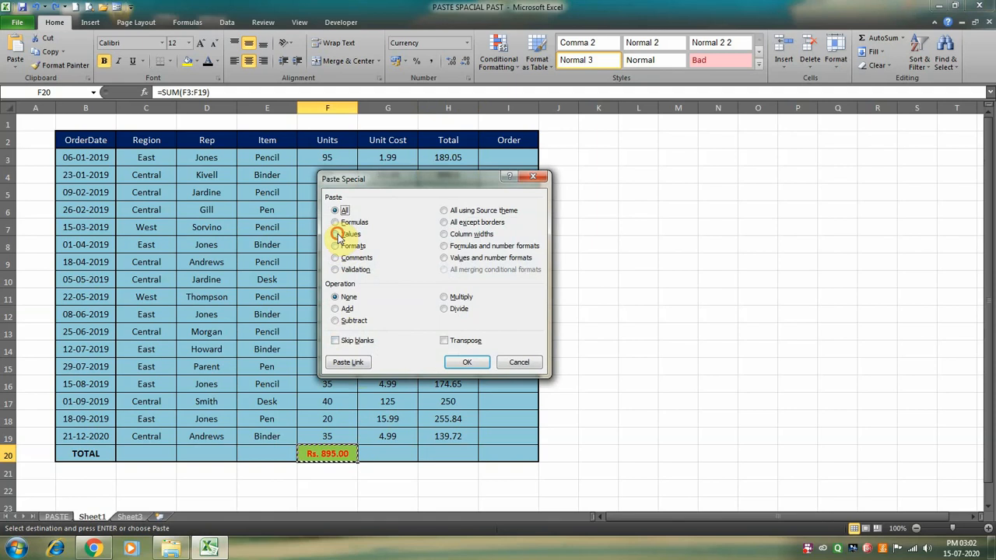
left_click(519, 363)
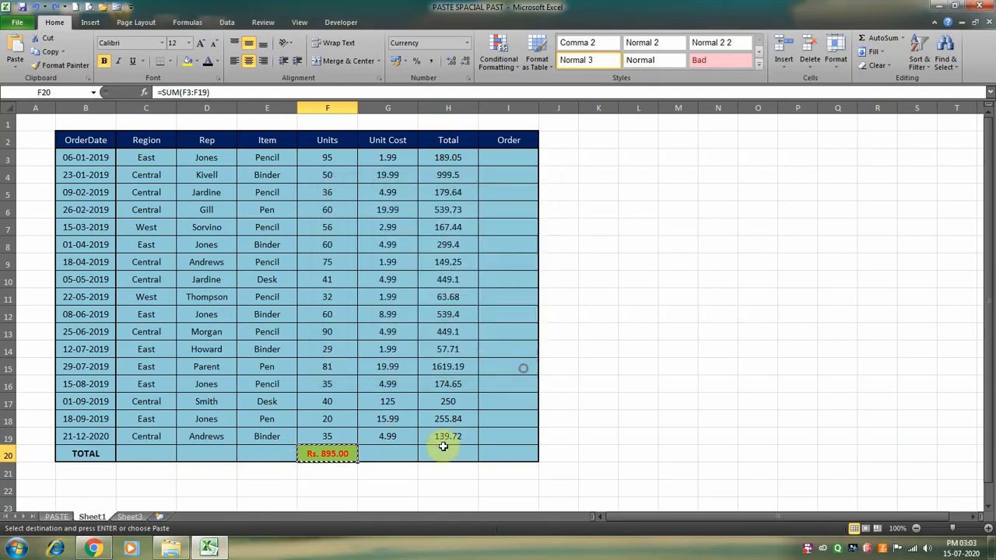
Paste only the value copied from F20 into cell H20, and delete it again.
left_click(443, 456)
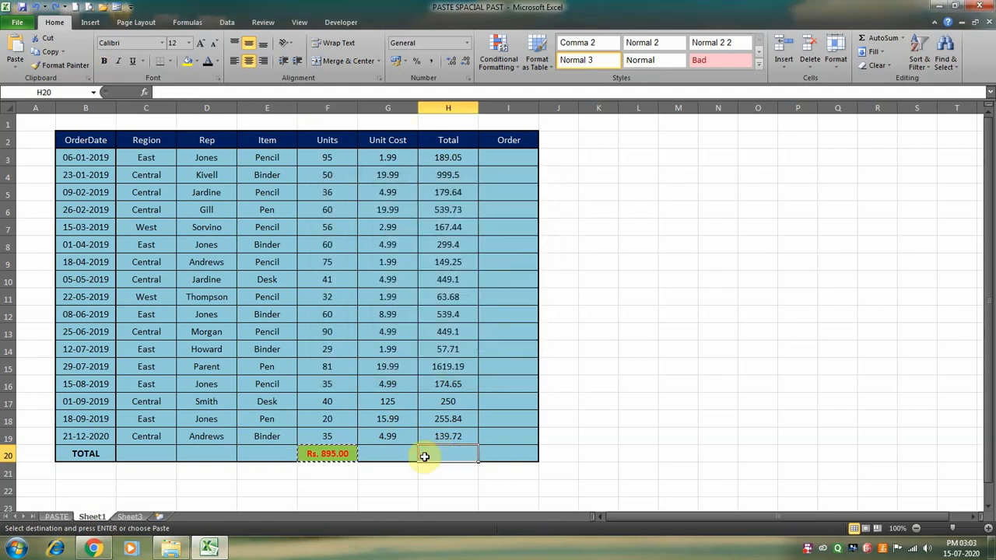
key("ctrl+alt+v")
left_click(343, 233)
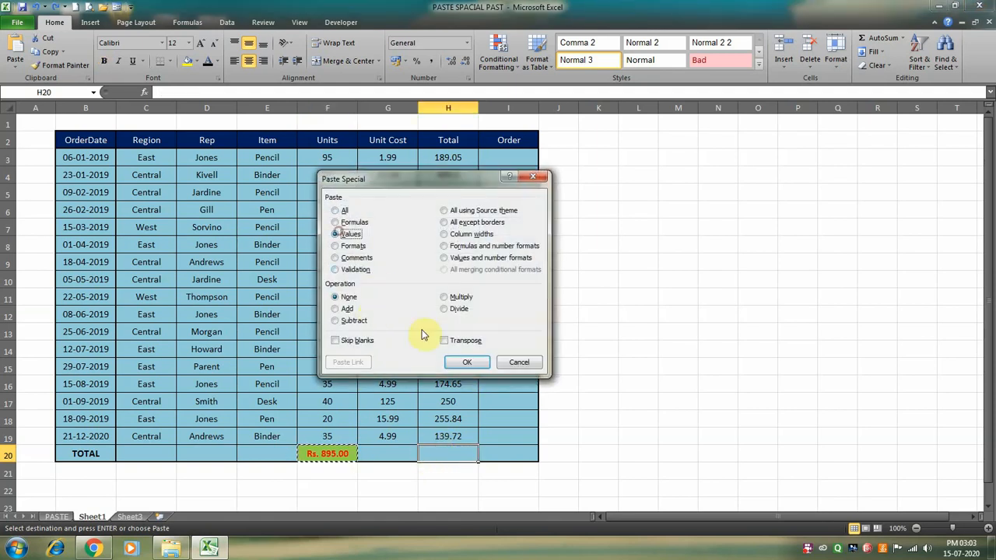
left_click(467, 363)
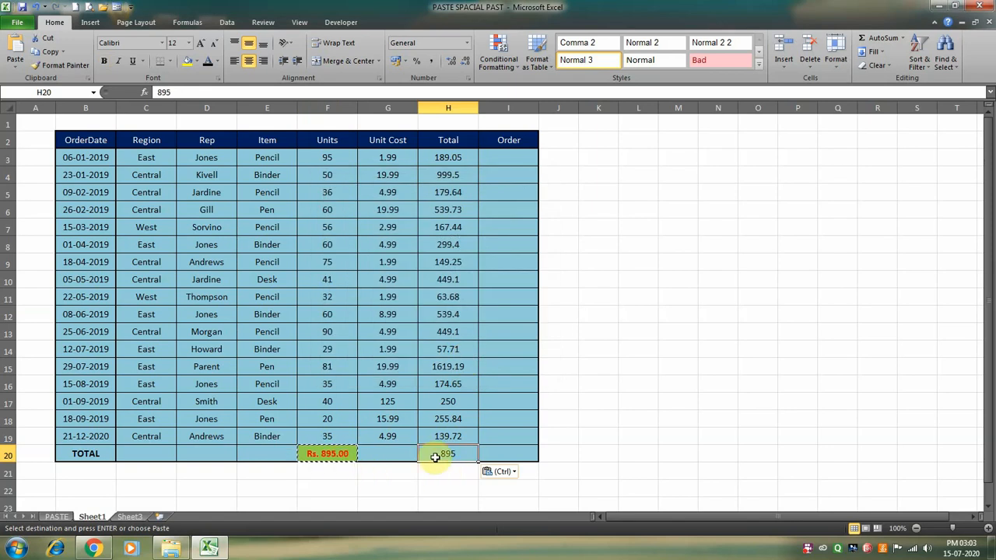
key("Delete")
Apply only the formats copied from F20 to cell H20 using Paste Special.
key("ctrl+alt+v")
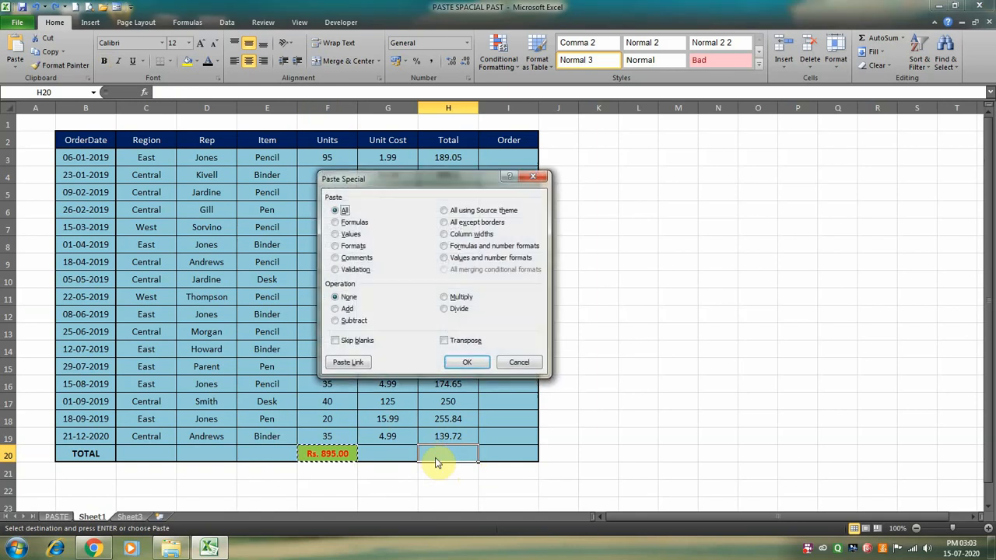
left_click(520, 364)
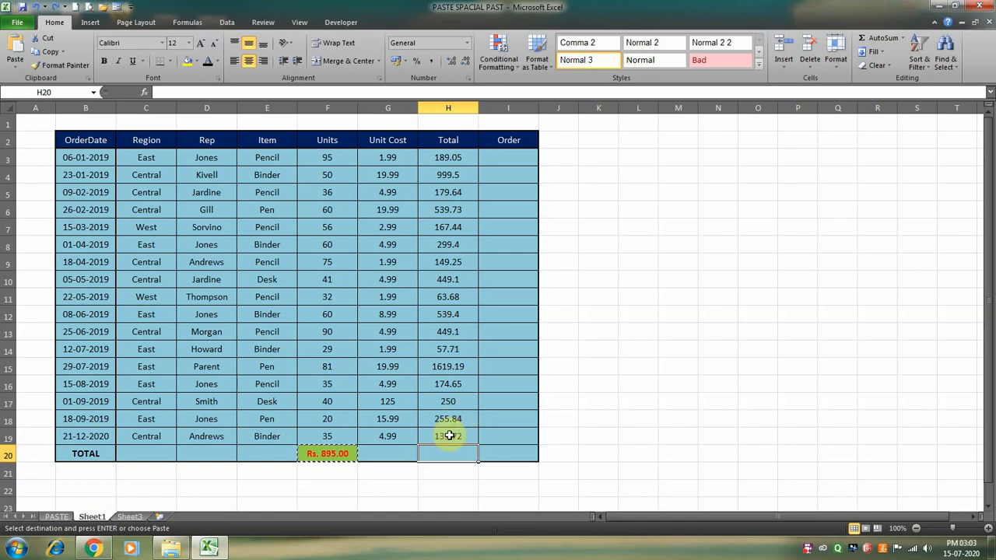
key("ctrl+alt+v")
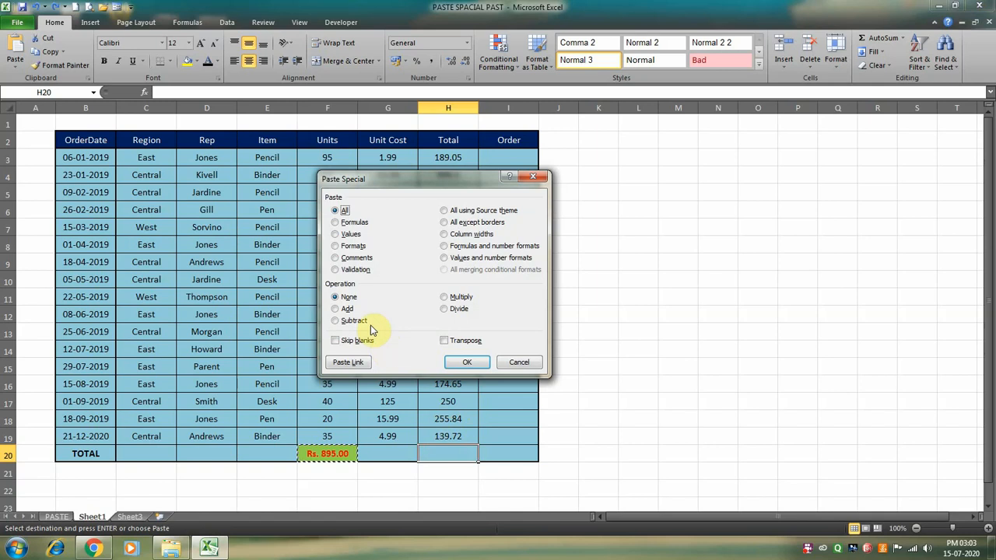
left_click(349, 246)
left_click(465, 363)
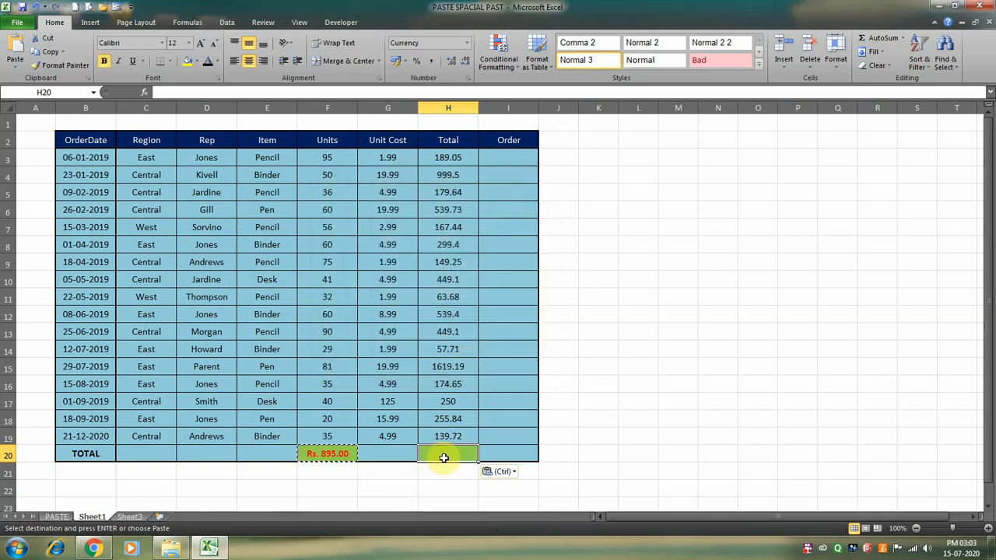
Sum H3:H19 in cell H20 with AutoSum, and clear the cell's contents again.
key("alt+equal")
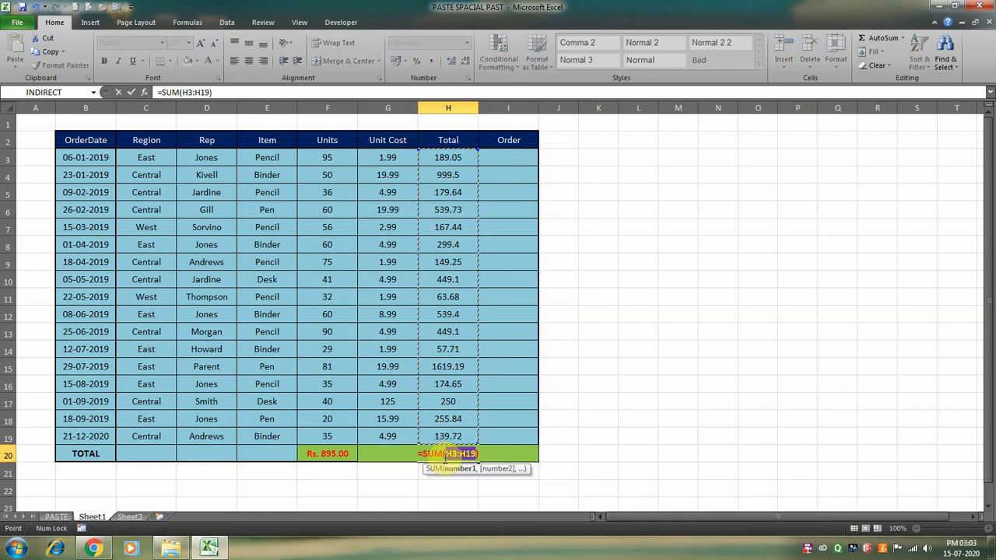
key("Return")
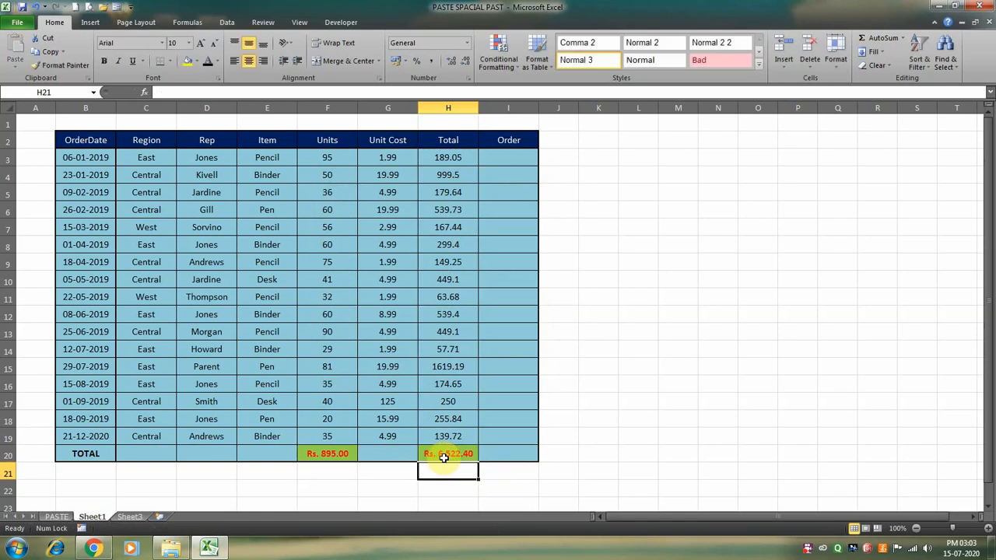
left_click(444, 458)
key("Delete")
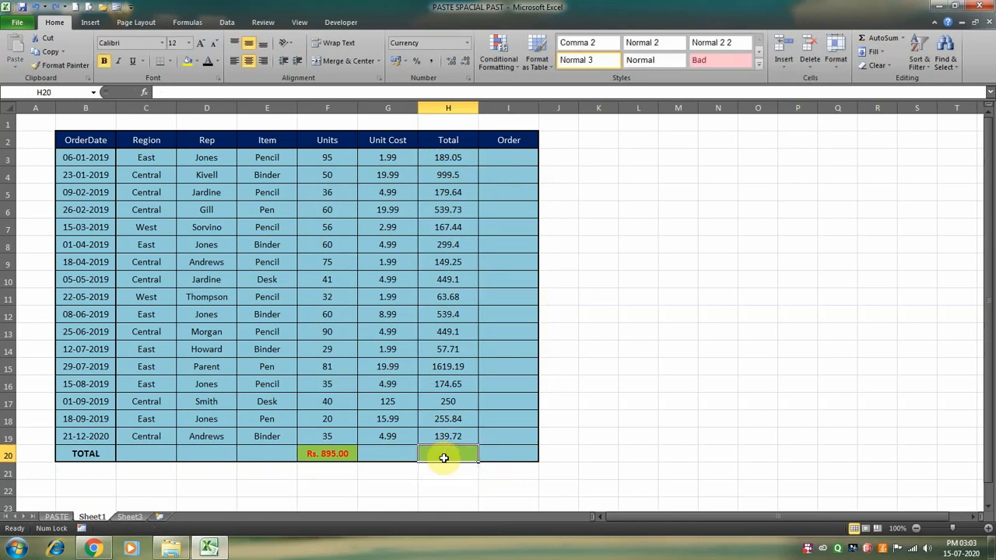
key("Left")
key("Left")
key("ctrl+c")
key("Right")
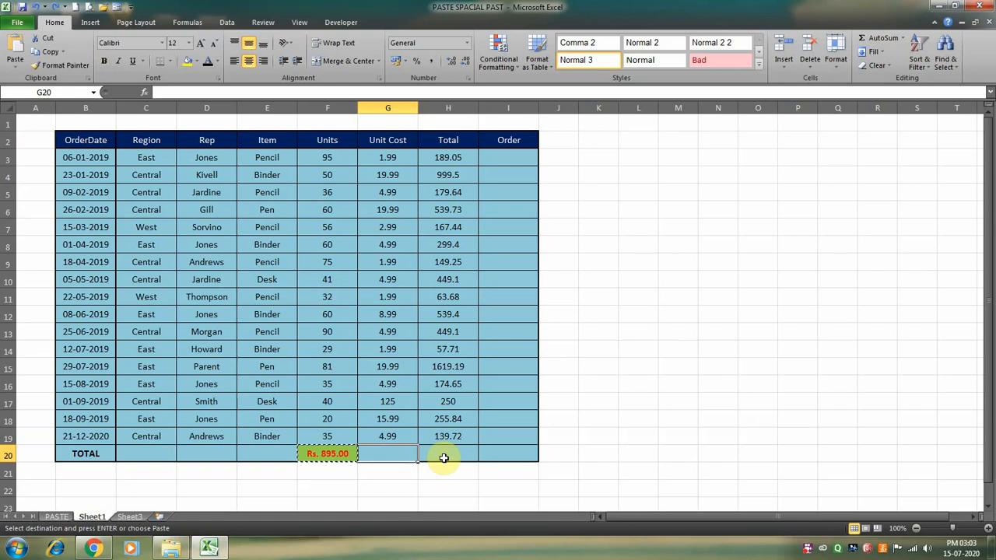
key("ctrl+alt+v")
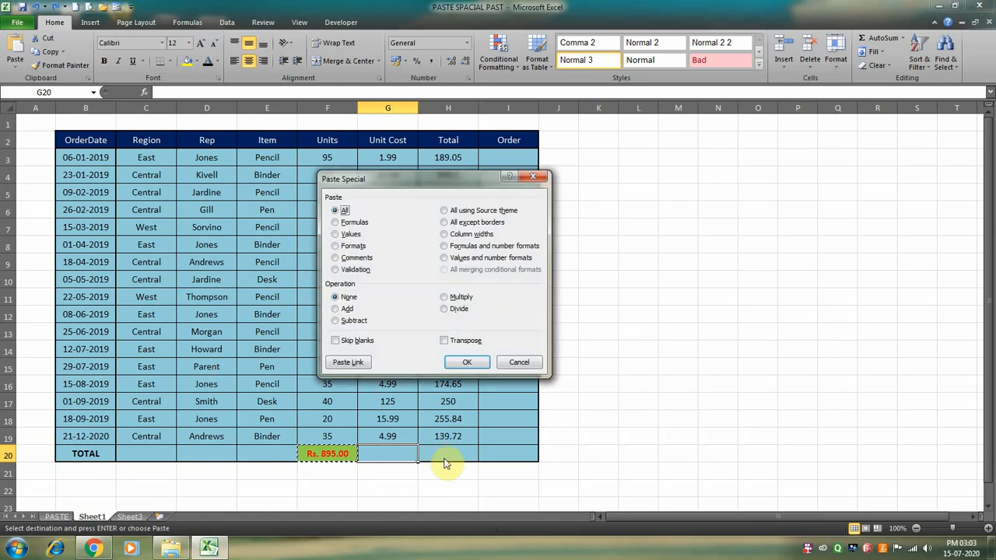
key("Escape")
key("Escape")
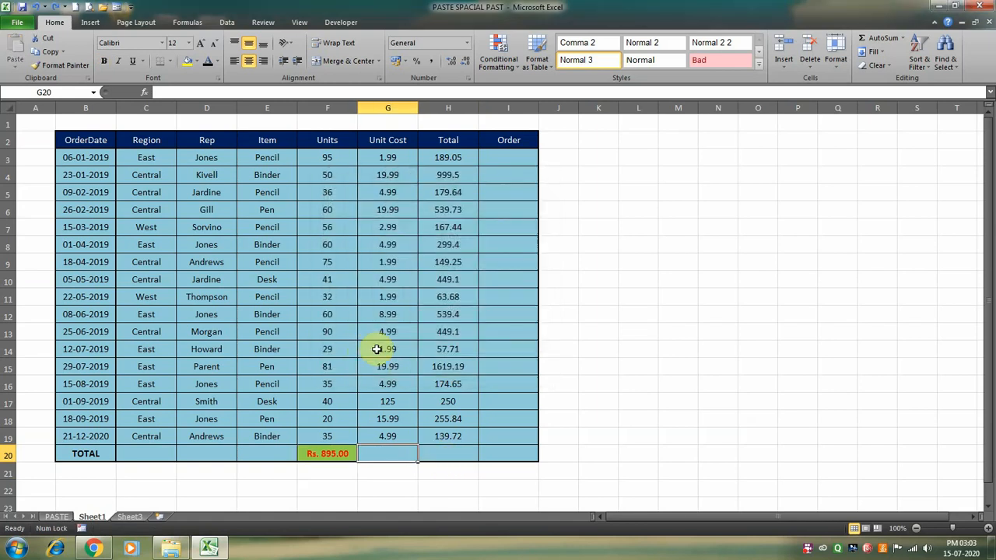
Insert a comment reading "Price Per Pcs" on cell F10 in the Units column.
left_click(322, 277)
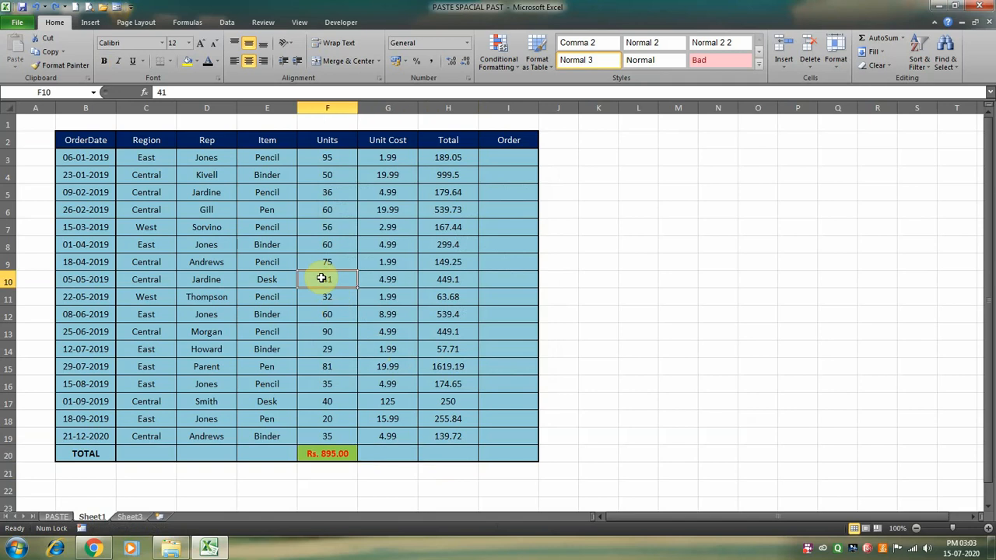
right_click(321, 278)
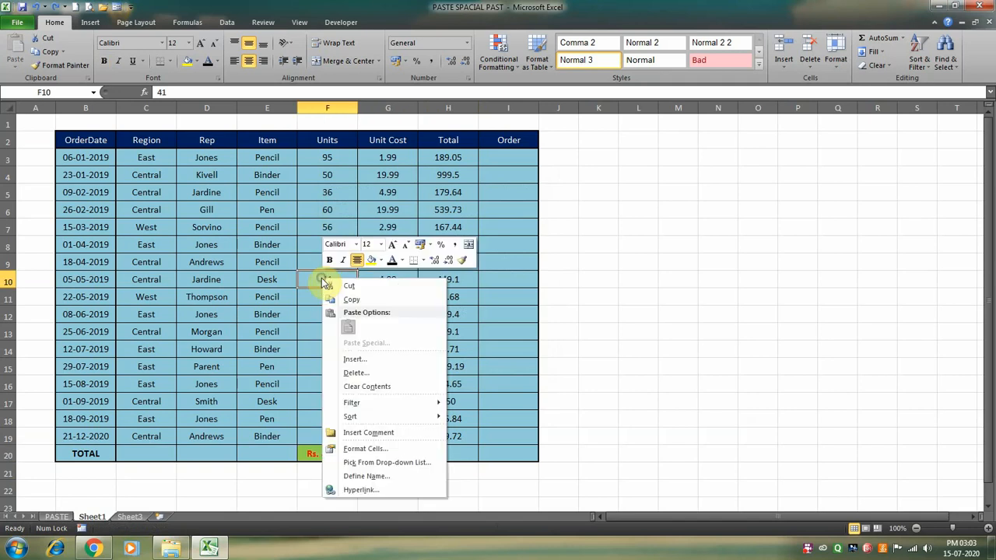
left_click(390, 433)
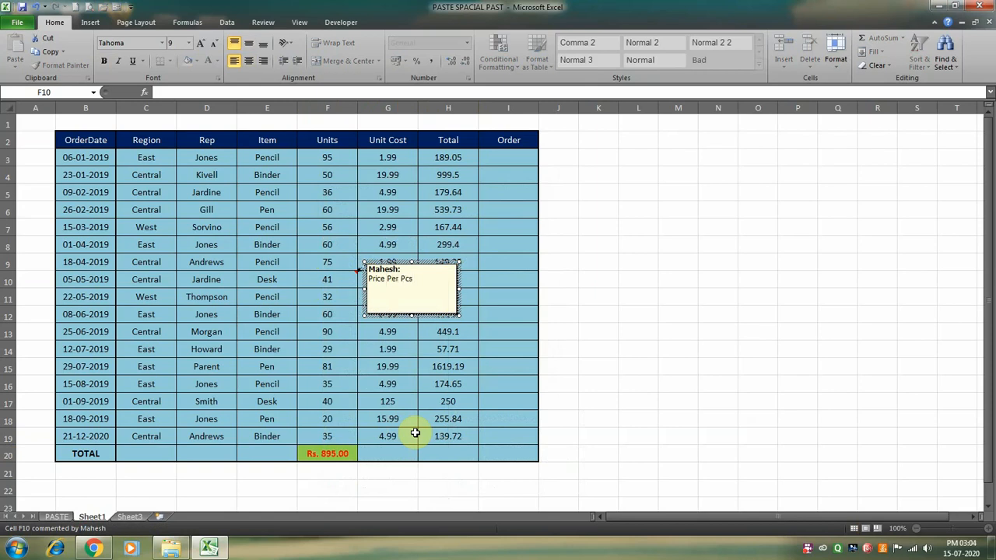
Copy cell F10 and paste only its comment onto cell F17 using Paste Special.
left_click(415, 433)
mouse_move(348, 276)
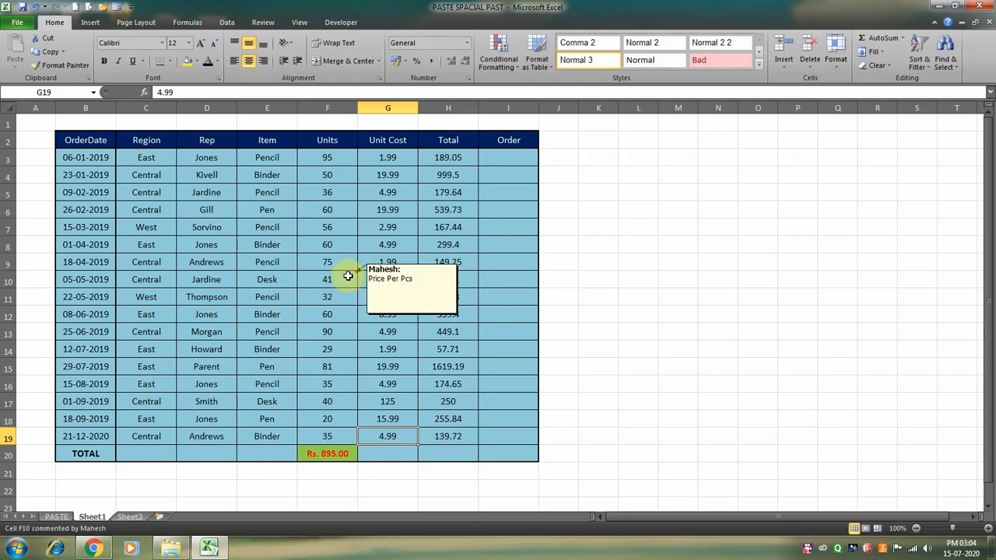
left_click(348, 276)
right_click(348, 276)
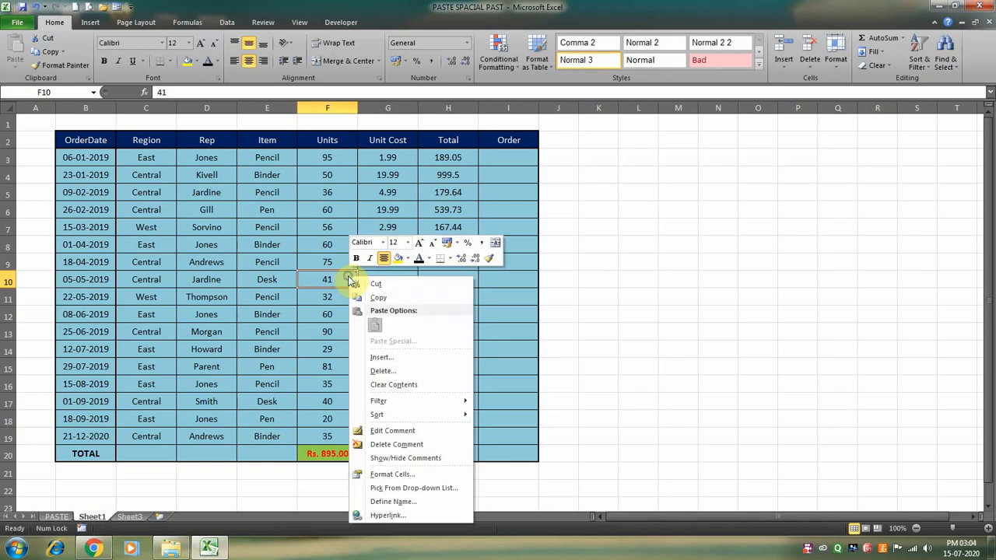
left_click(377, 297)
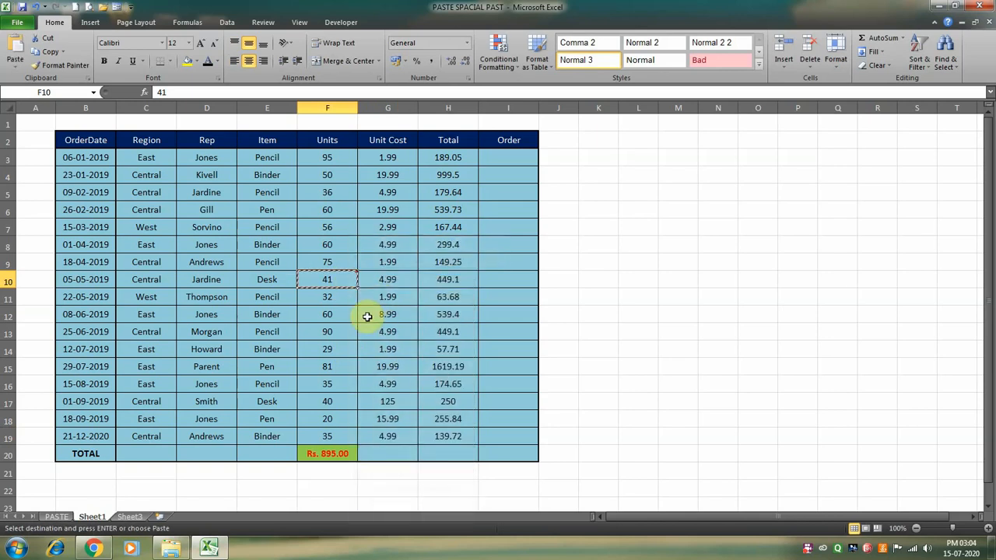
left_click(319, 403)
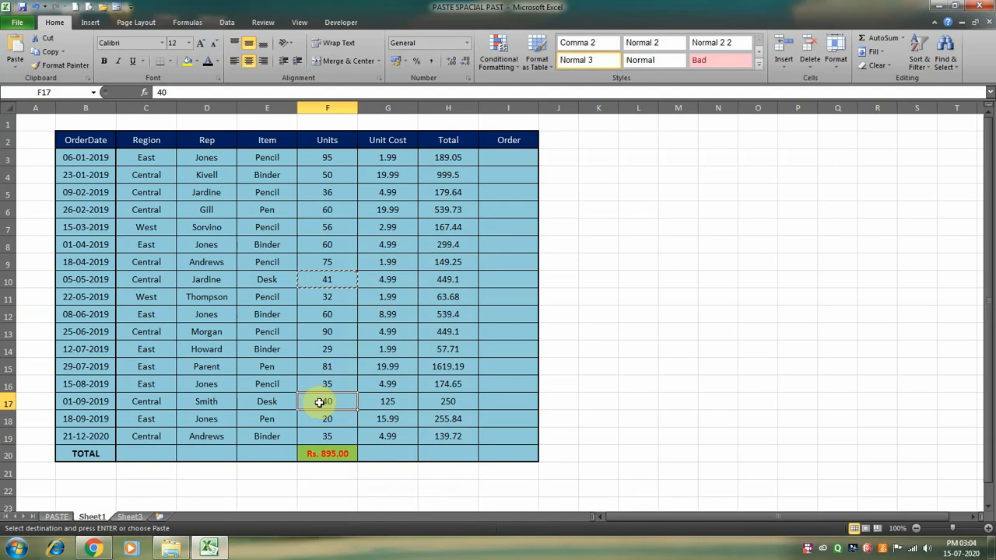
key("ctrl+alt+v")
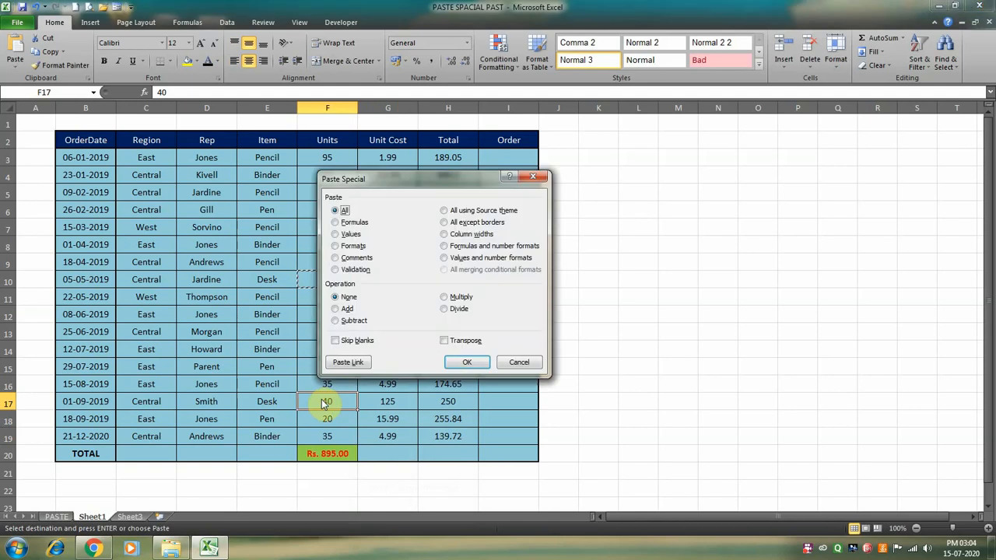
left_click(352, 258)
left_click(465, 364)
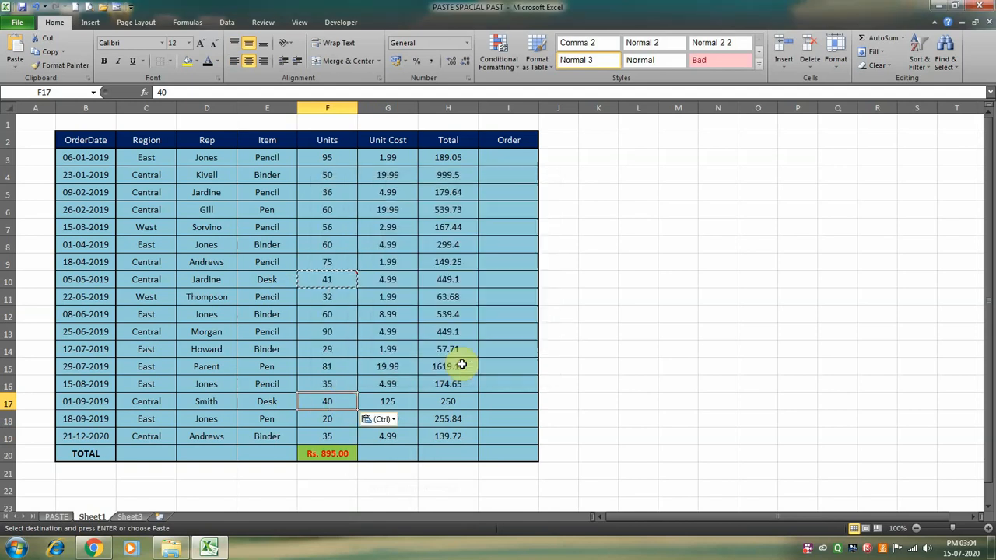
mouse_move(333, 403)
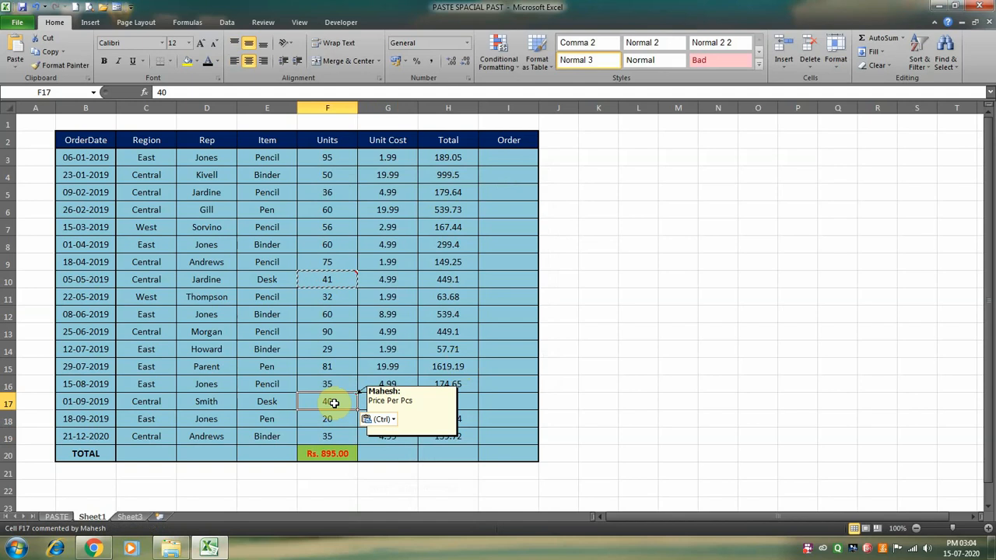
key("ctrl+alt+v")
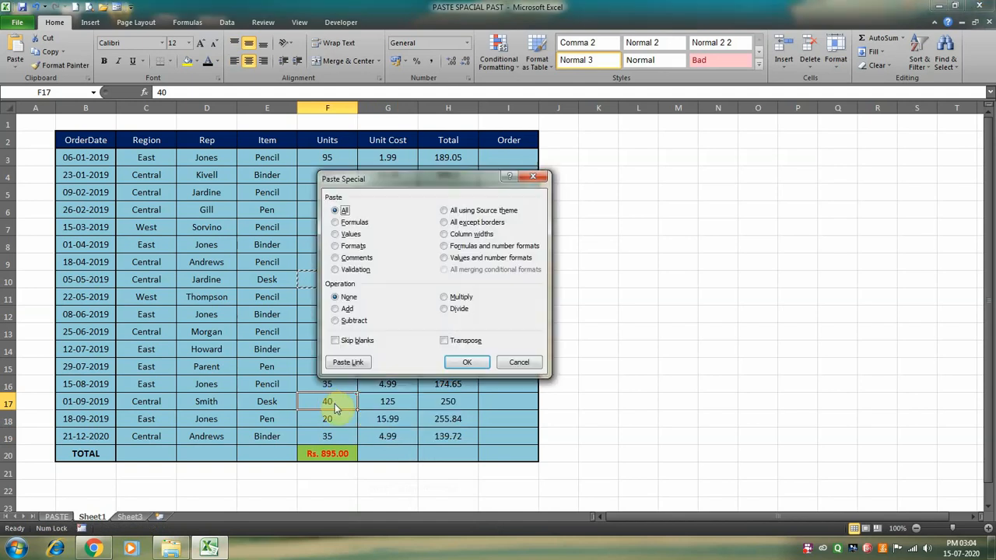
left_click(510, 362)
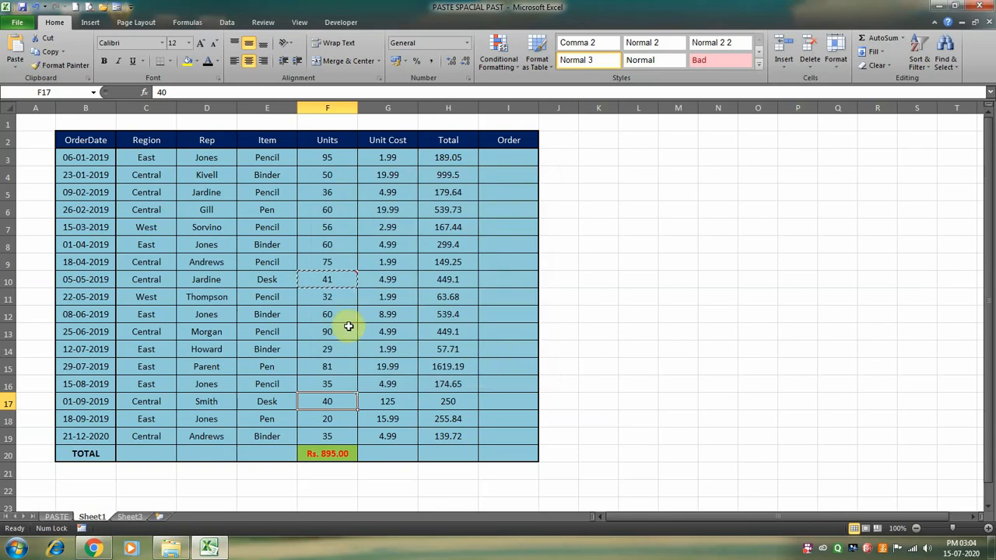
key("Escape")
Add a data validation rule to cell F17 allowing only whole numbers between 10 and 20.
left_click(226, 22)
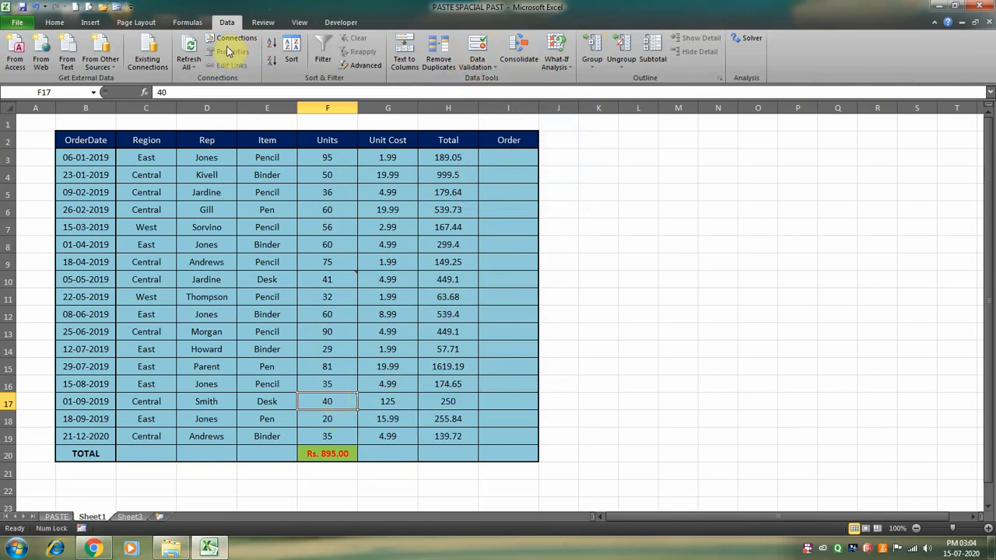
left_click(477, 62)
left_click(492, 82)
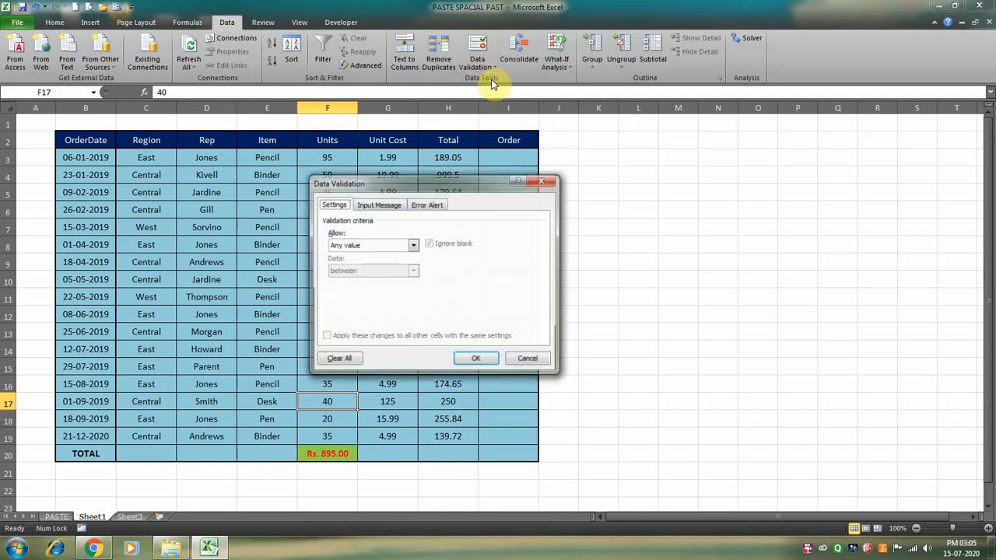
left_click(347, 246)
left_click(356, 265)
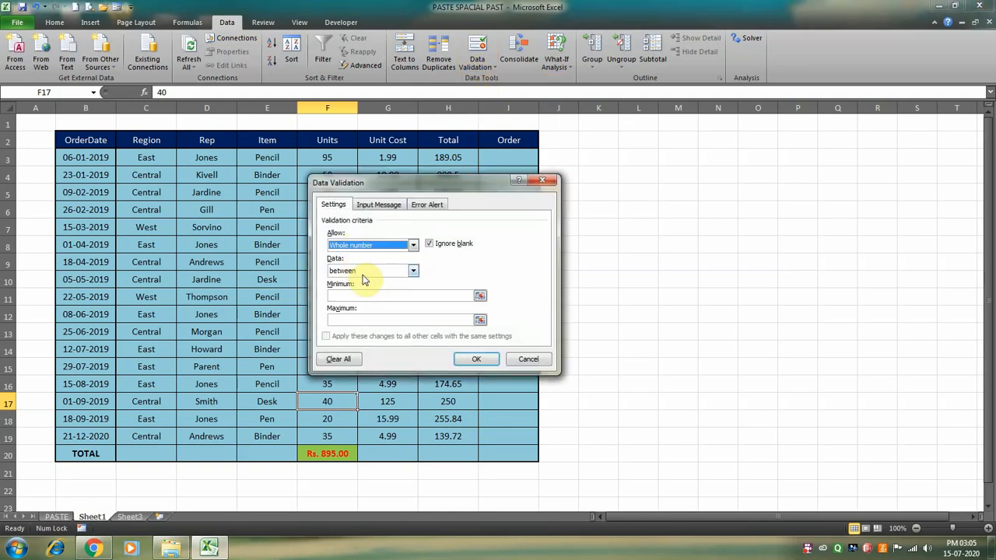
left_click(363, 271)
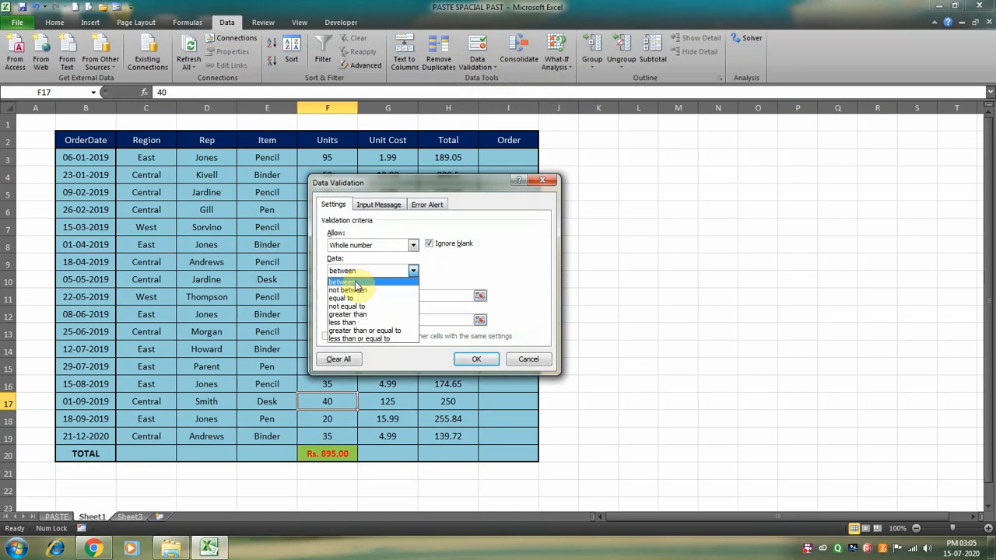
left_click(355, 281)
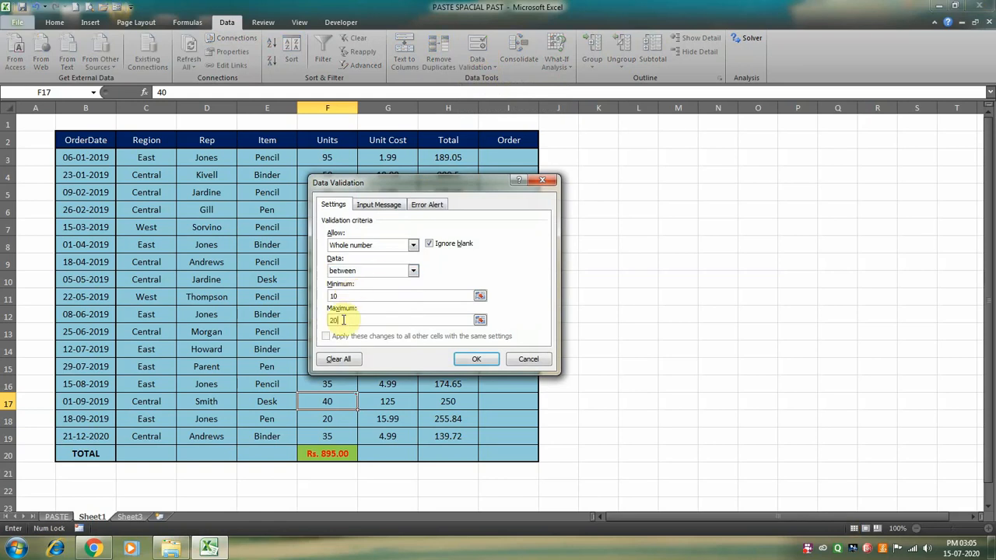
left_click(481, 359)
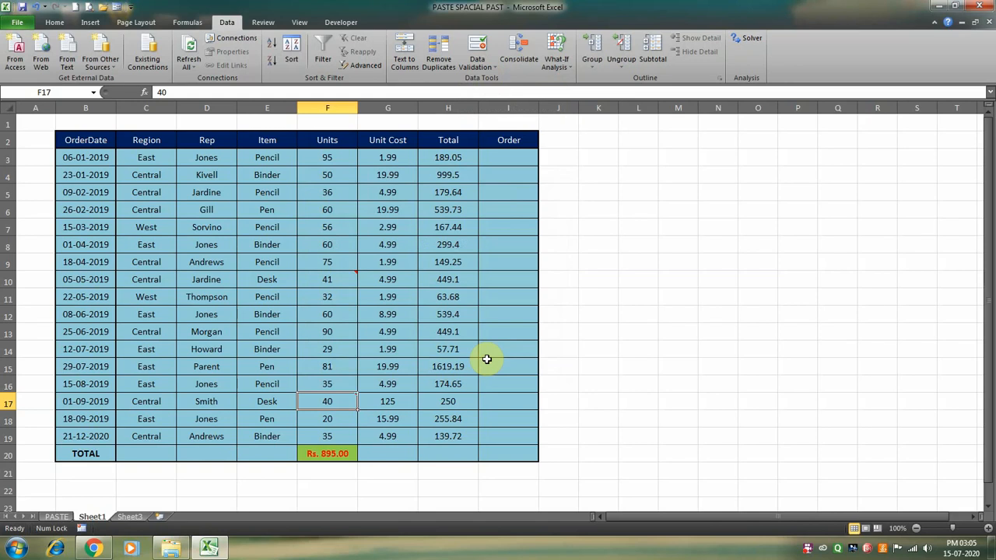
Test the validation rule in cell F17 by trying 21 and 9, and enter 10 as its value.
type("21")
key("Return")
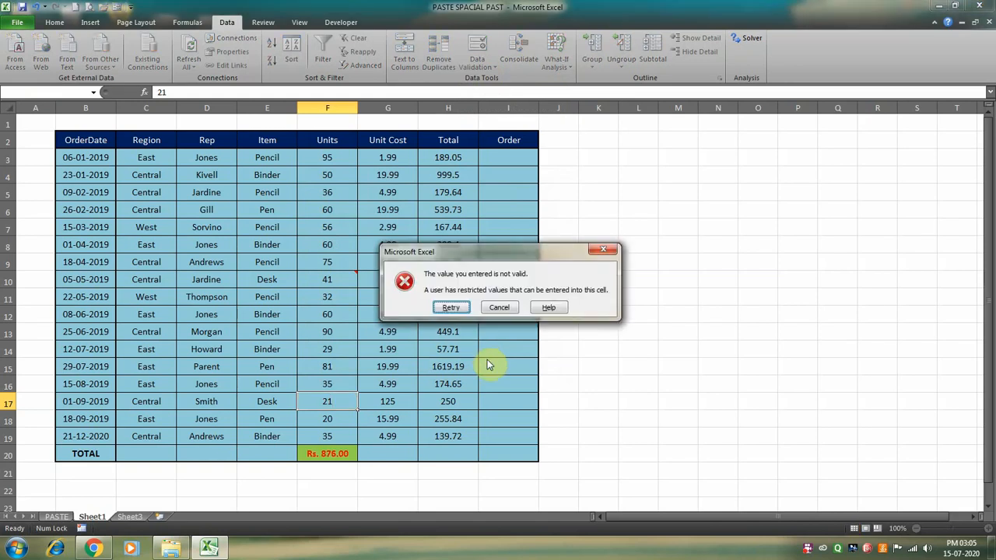
key("Return")
type("9")
key("Return")
key("Return")
type("10")
key("Return")
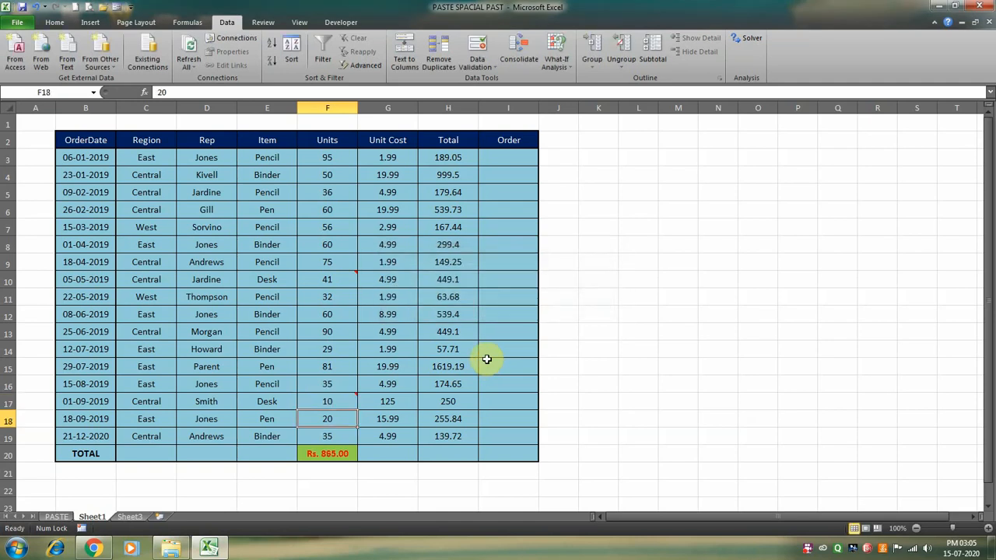
Change the value of cell F17 to the rule's upper limit, 20.
key("Up")
type("20")
key("Return")
Copy cell F17 and paste only its validation rule onto cell F10 using Paste Special.
key("Up")
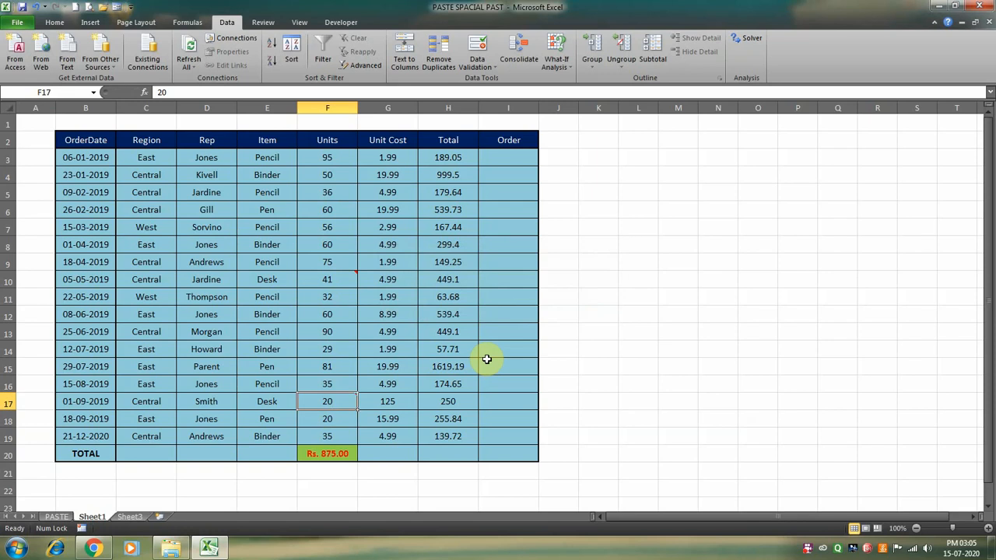
key("ctrl+c")
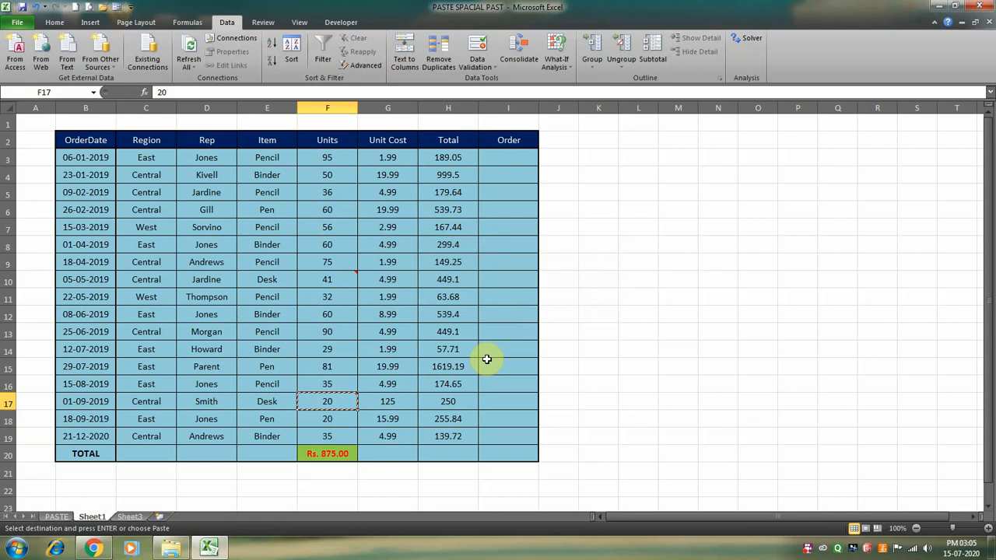
left_click(322, 279)
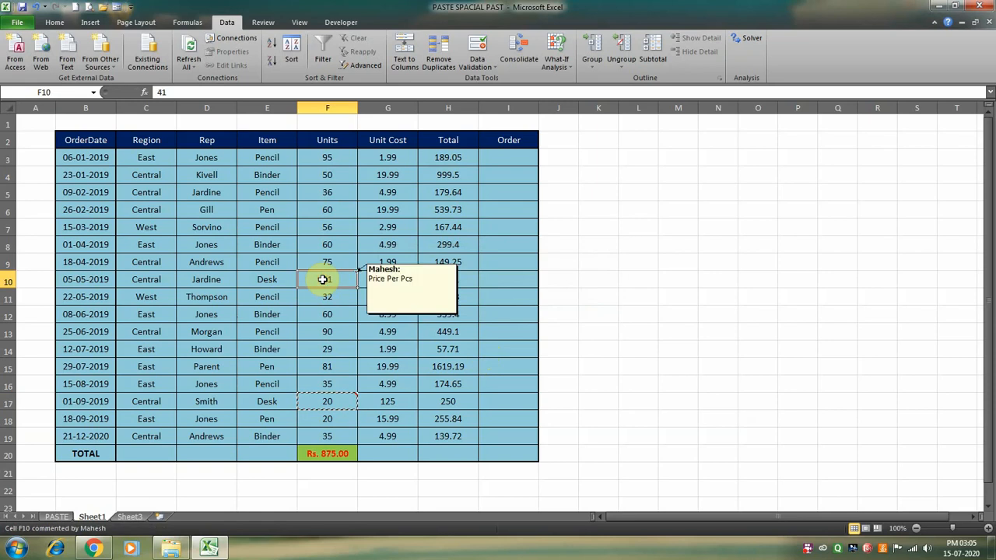
right_click(322, 279)
mouse_move(420, 347)
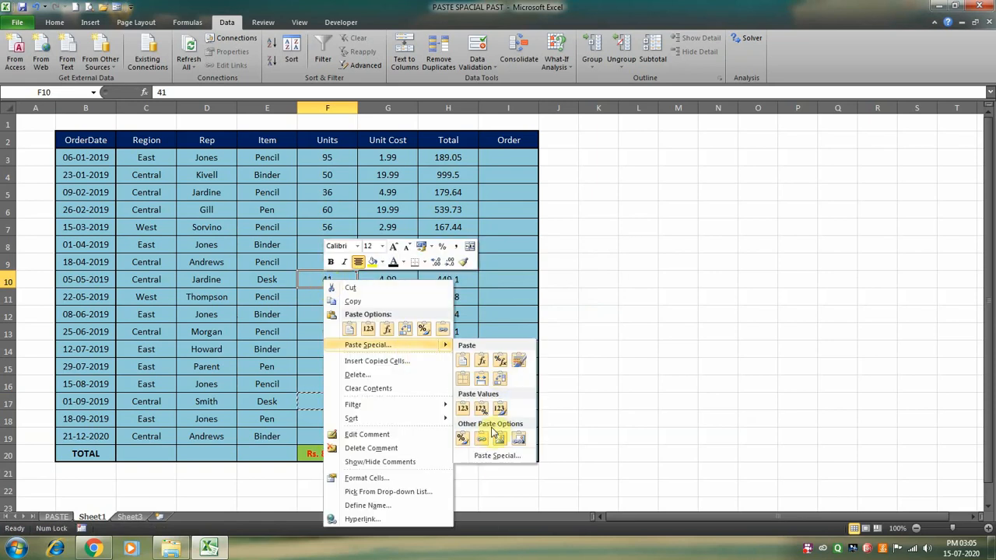
left_click(497, 456)
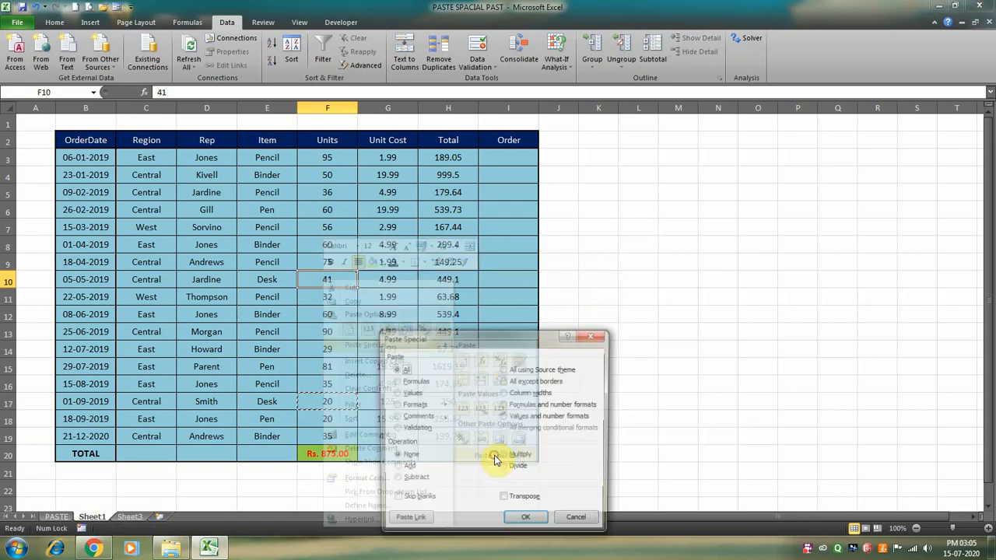
left_click(414, 429)
left_click(527, 520)
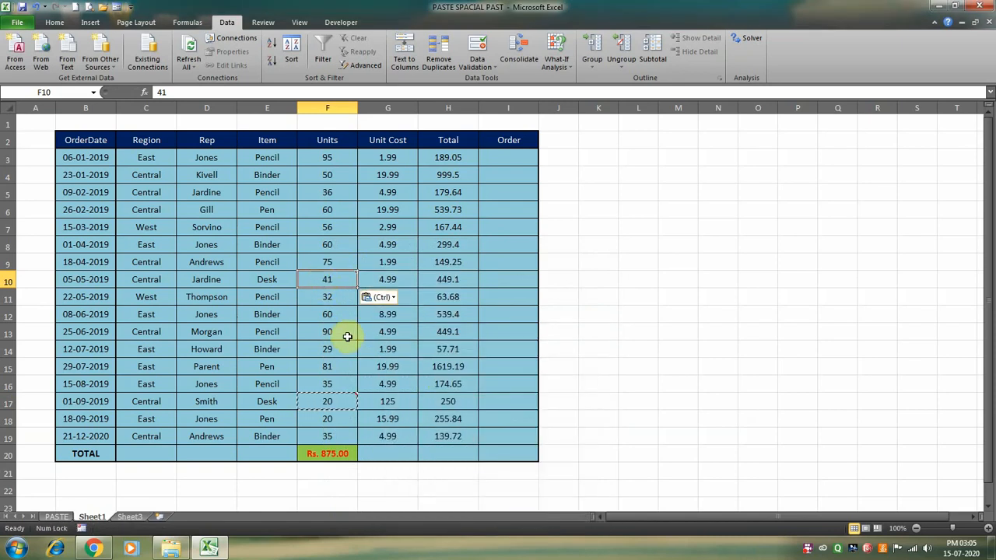
Test the pasted validation in cell F10 by trying 40, and enter 20 instead.
type("40")
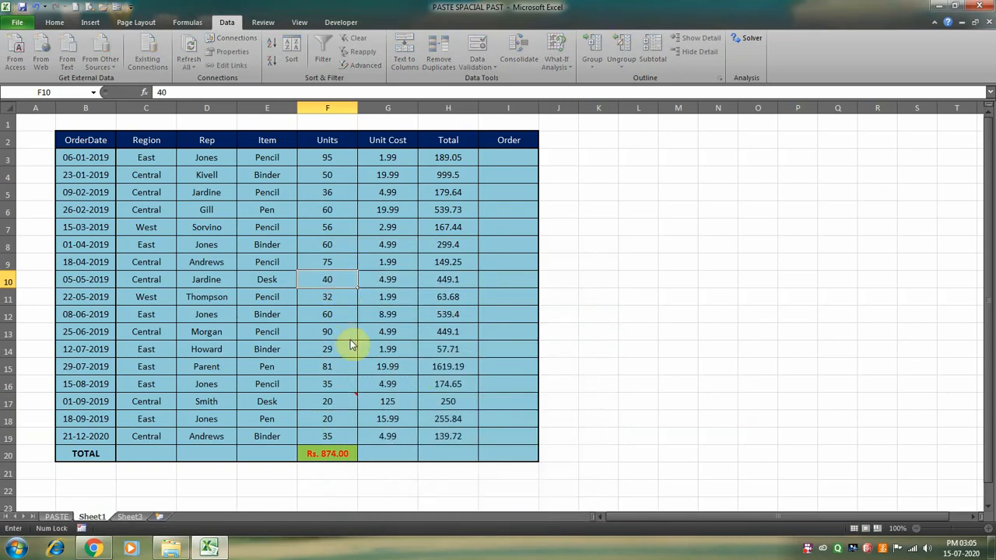
key("Return")
key("Return")
type("20")
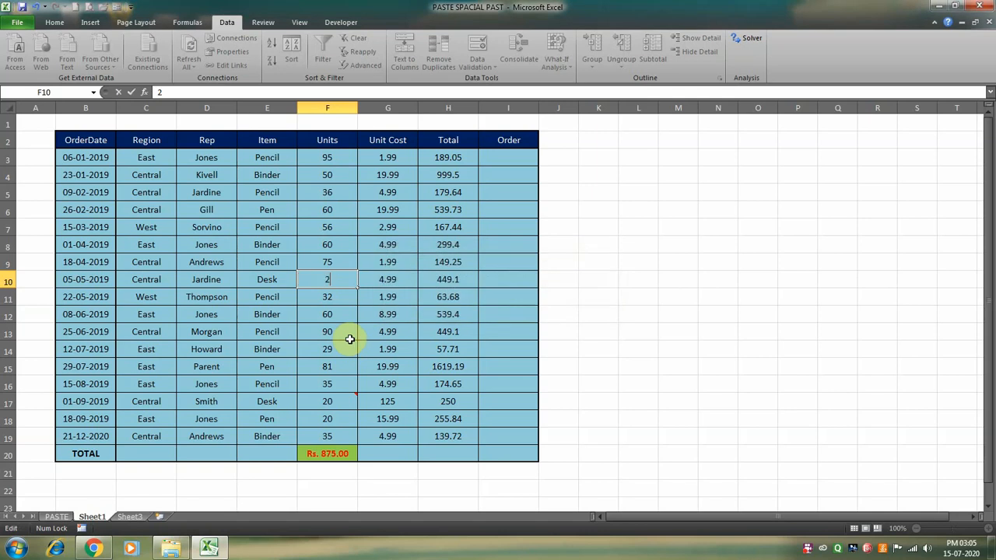
key("Return")
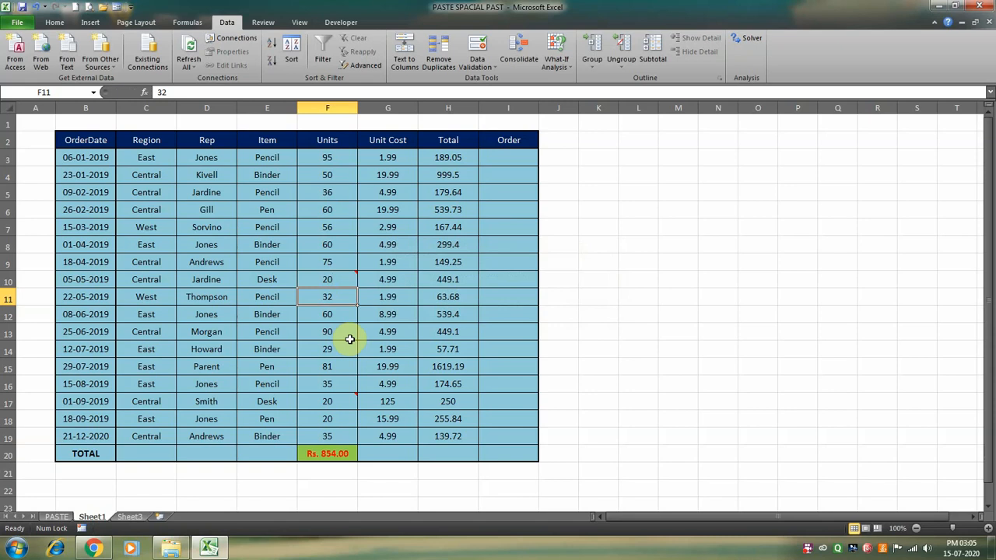
Undo the entry in F10, the validation paste on F10 and the last value change in F17.
key("ctrl+z")
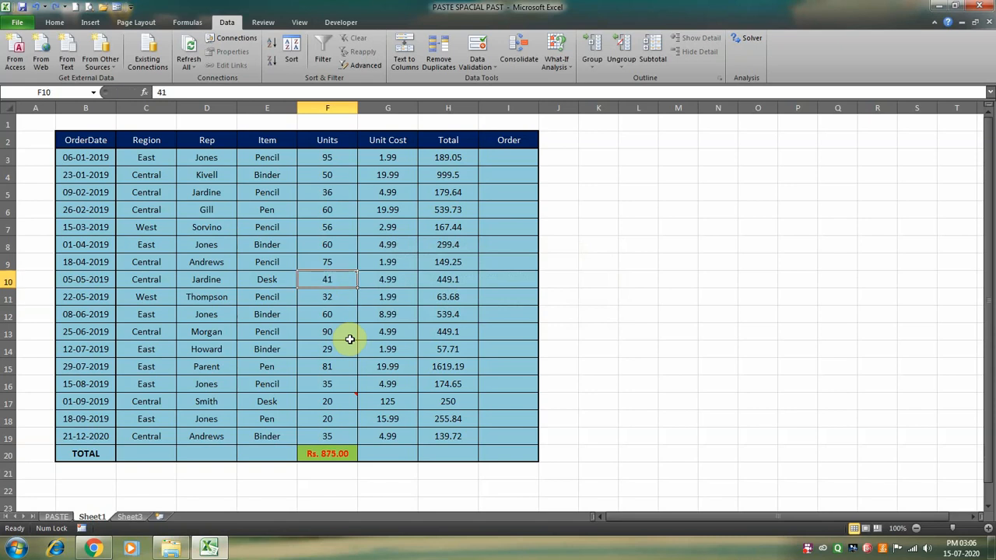
key("ctrl+c")
key("ctrl+z")
key("ctrl+c")
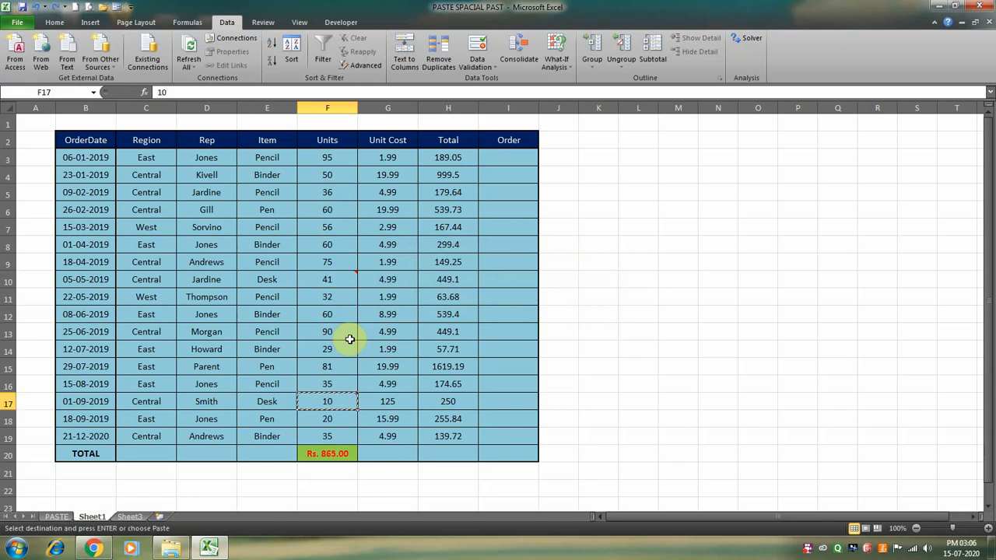
key("ctrl+alt+v")
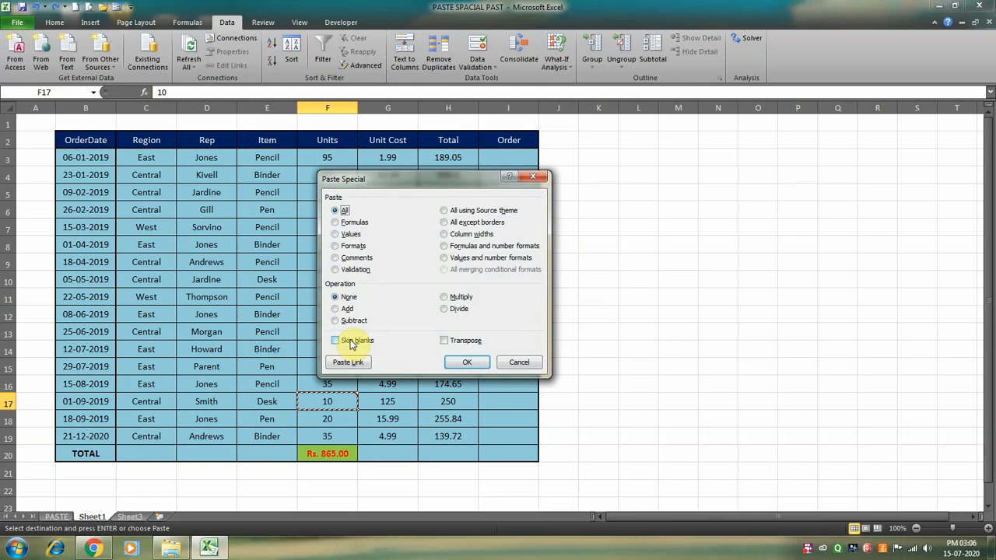
left_click(515, 365)
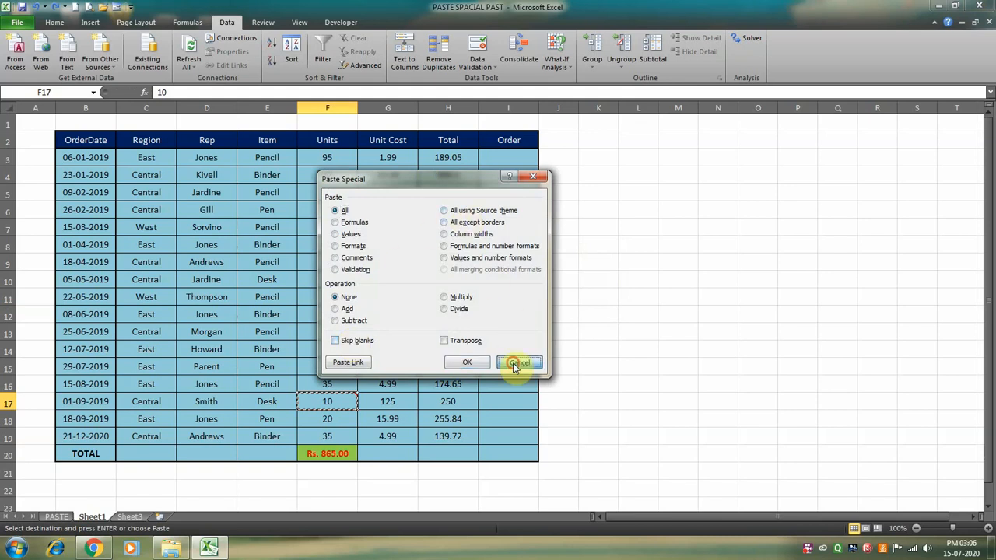
key("Escape")
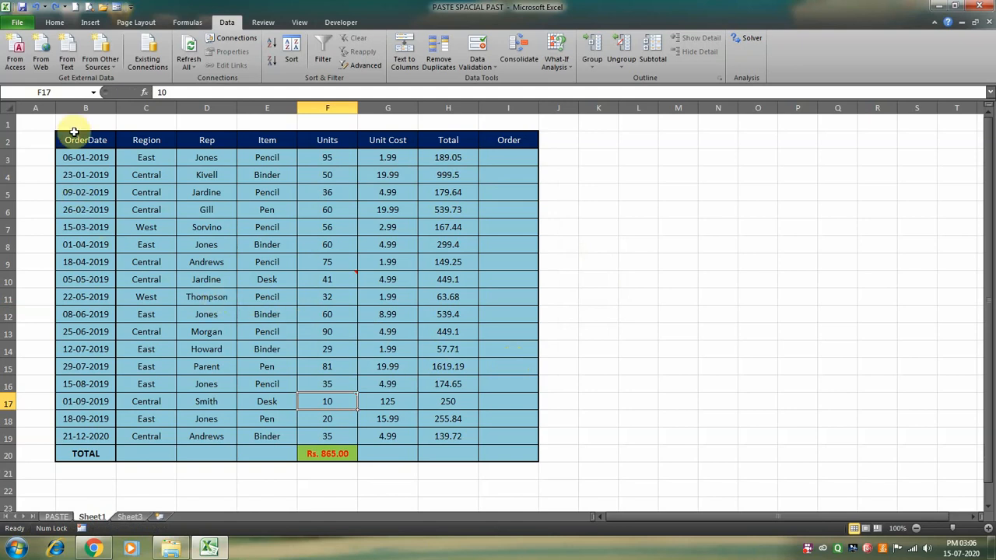
Copy the order table B2:I20 and paste it at K2 with the All using Source theme option of Paste Special.
left_click_drag(73, 133, 525, 453)
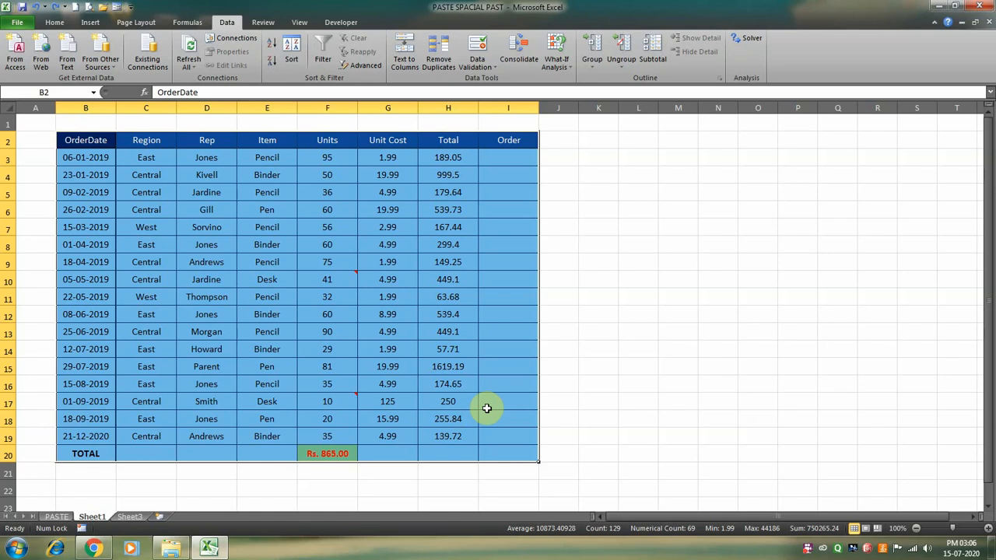
key("ctrl+c")
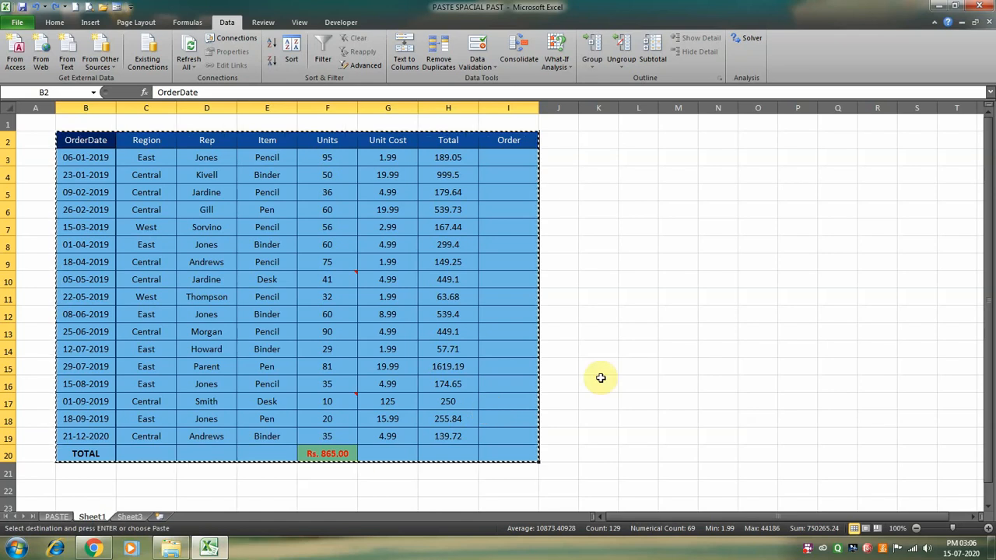
left_click(594, 135)
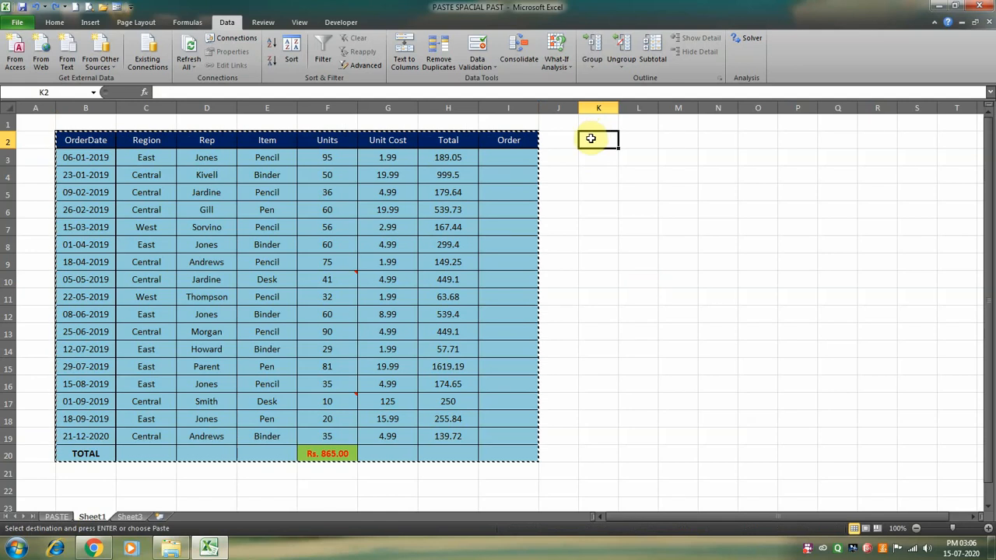
key("ctrl+alt+v")
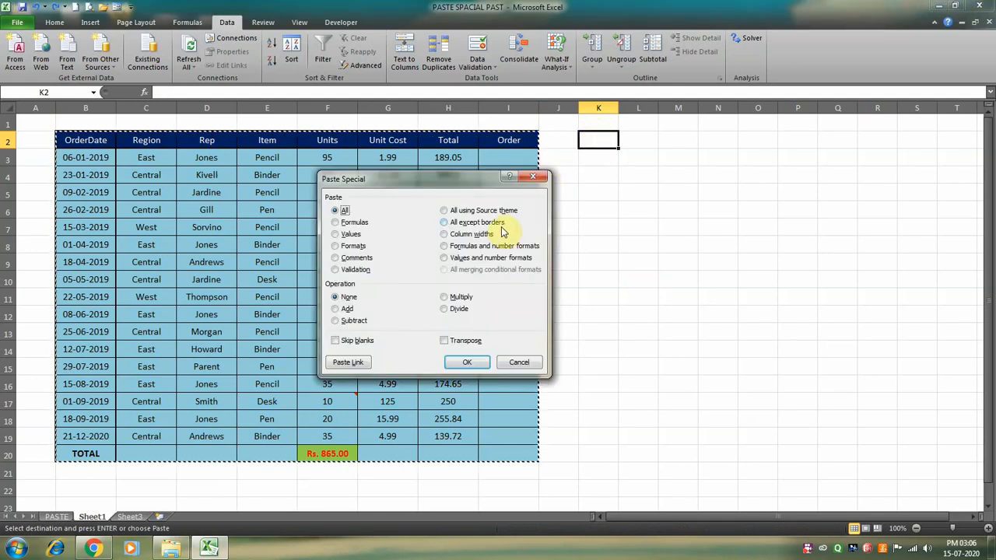
left_click(488, 212)
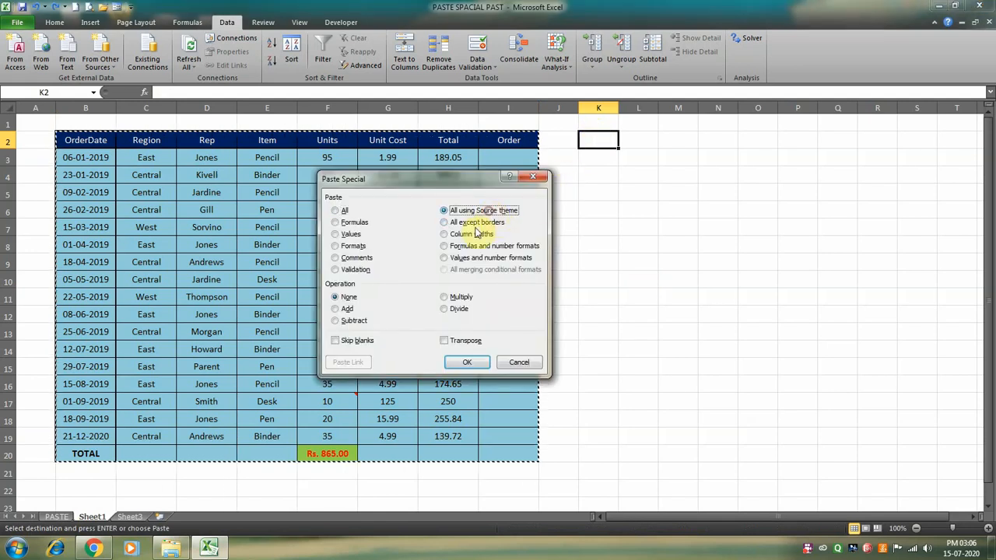
left_click(464, 363)
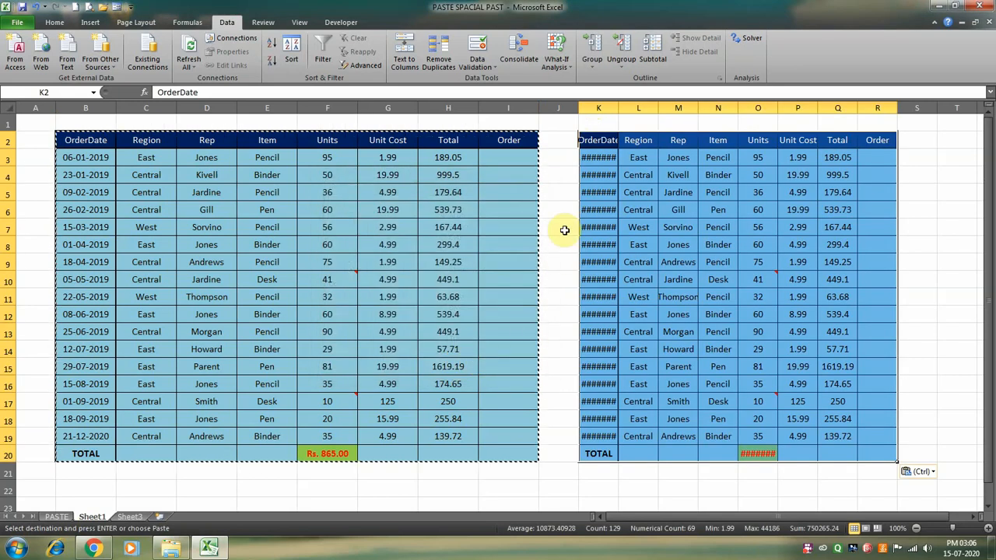
Clear the contents of the pasted table and enter the headers No, Name, Addres and Email in K2:N2.
key("Delete")
left_click(585, 138)
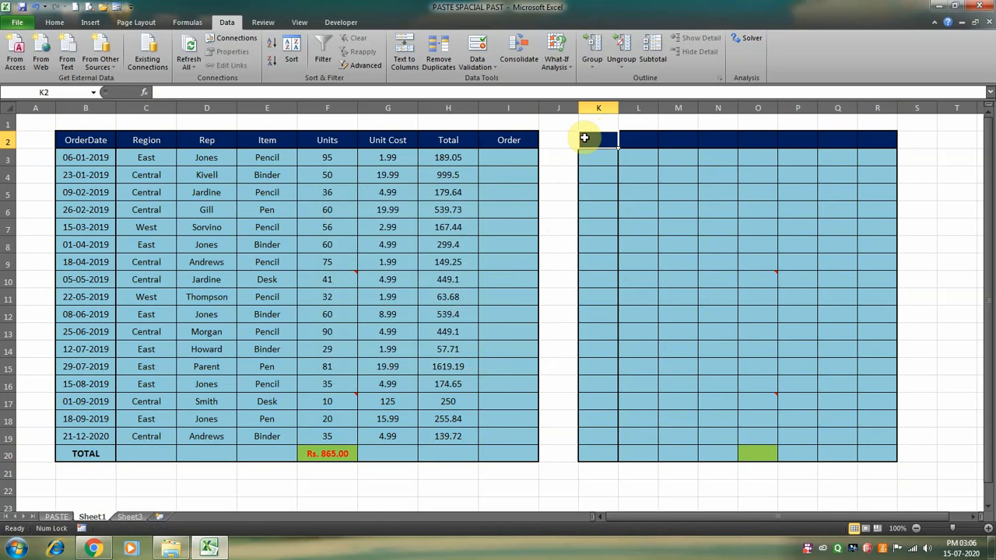
type("No")
key("Return")
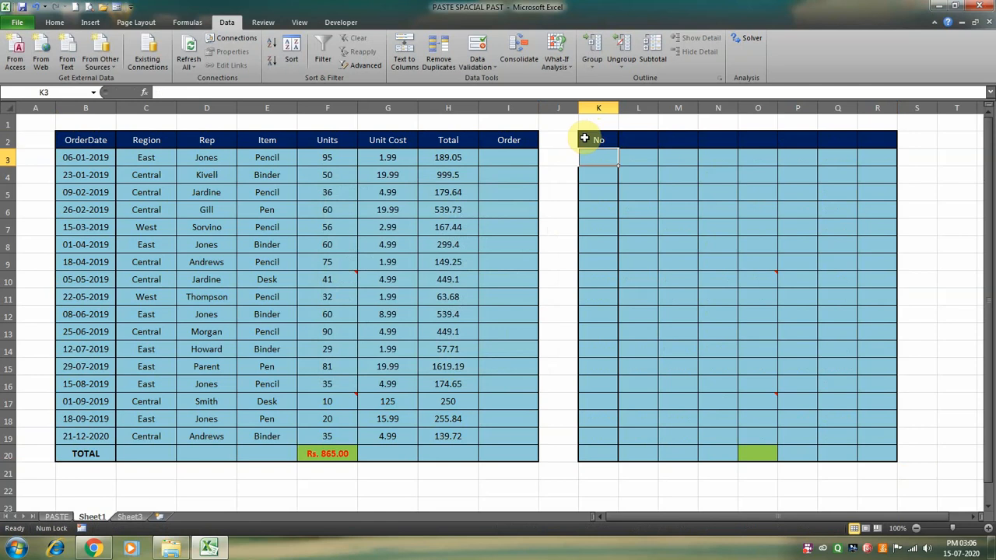
key("Right")
key("Right")
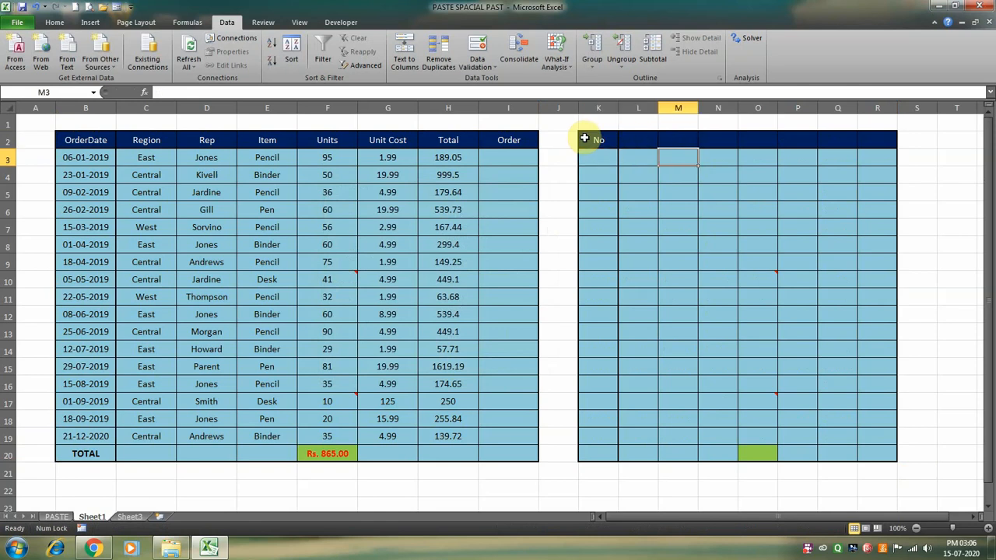
key("Up")
key("Left")
type("Nam")
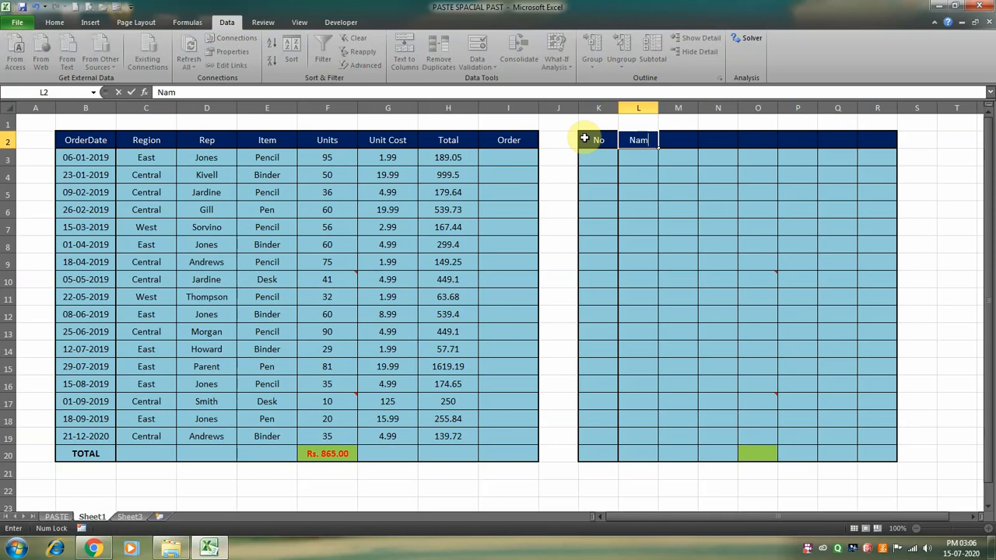
key("Right")
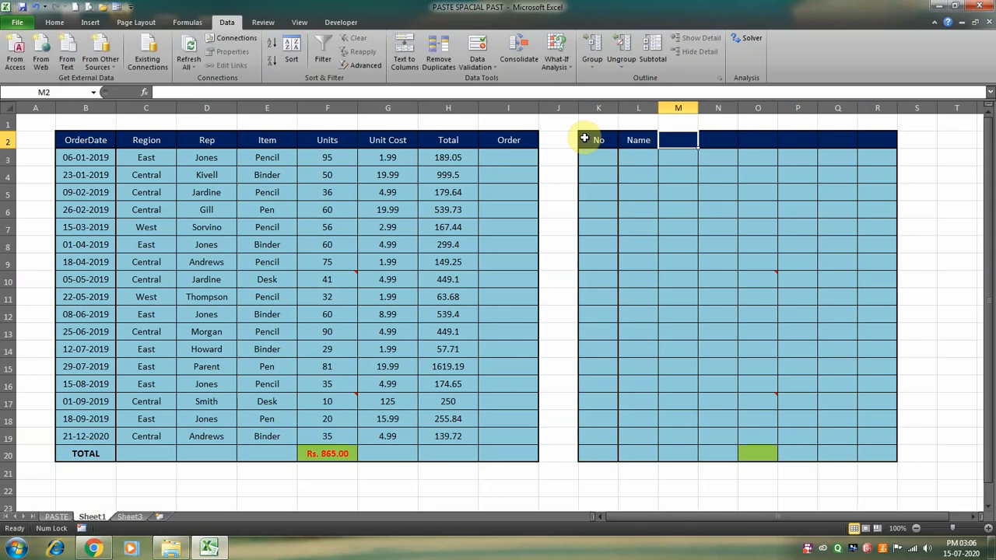
type("Addres")
key("Right")
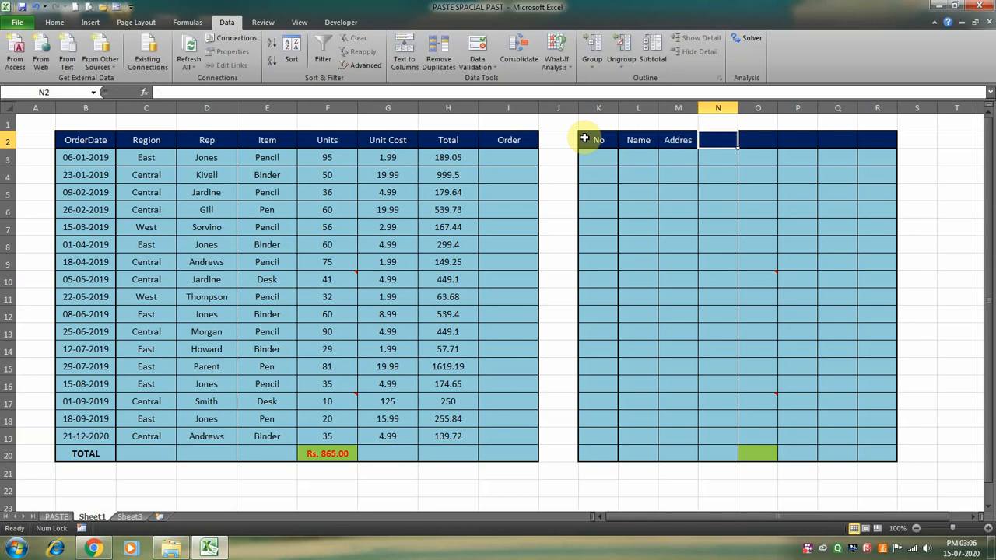
type("Email")
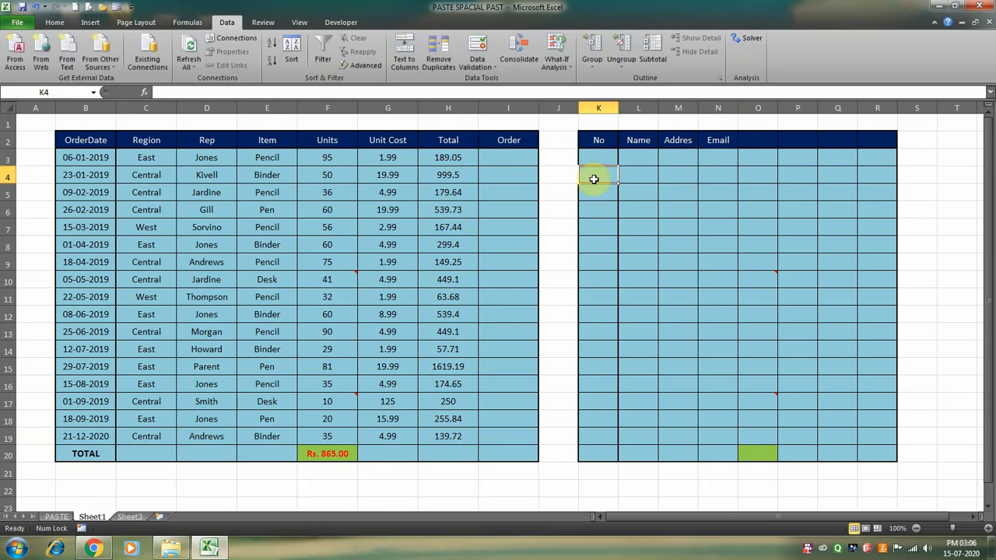
Delete columns K through R with the pasted table copy.
left_click_drag(596, 108, 895, 103)
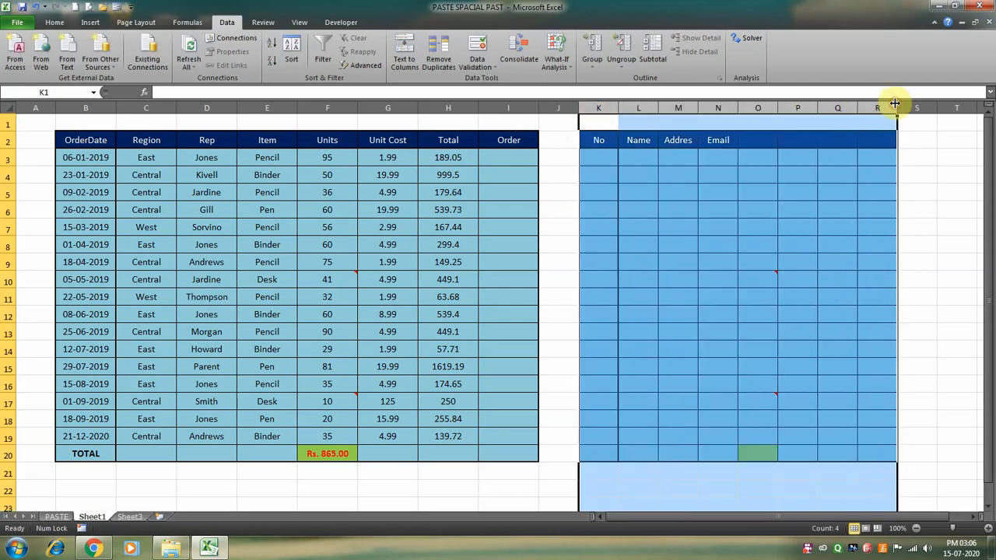
key("ctrl+minus")
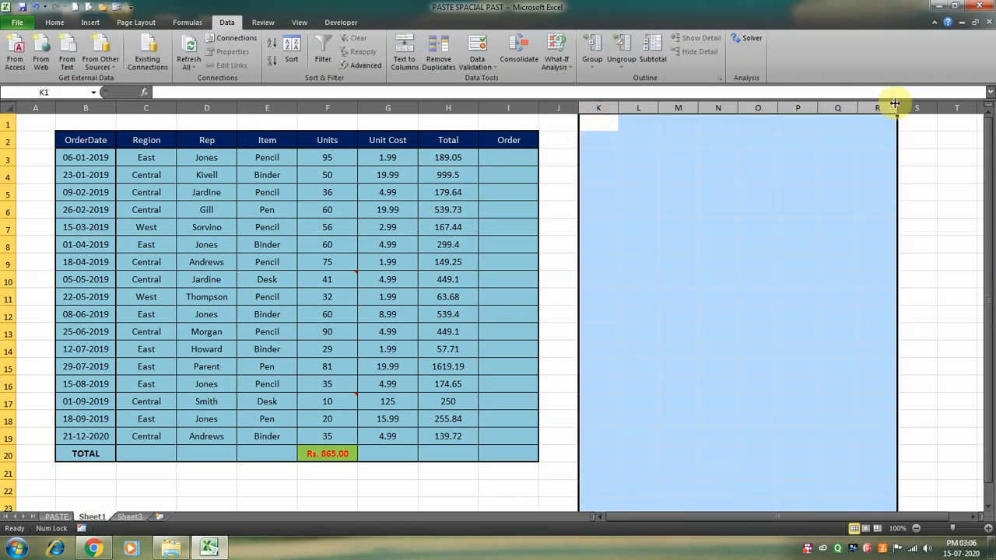
left_click(330, 449)
key("ctrl+c")
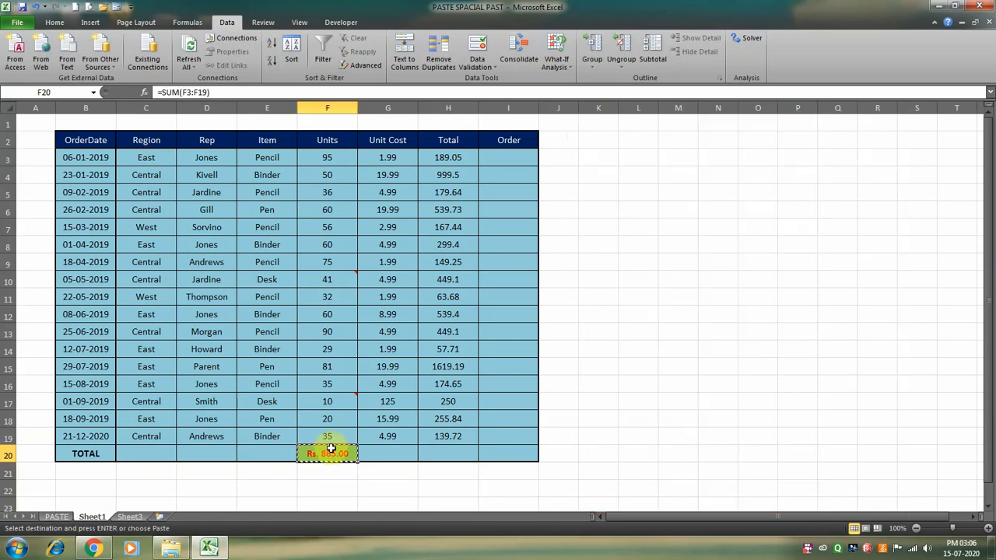
key("ctrl+alt+v")
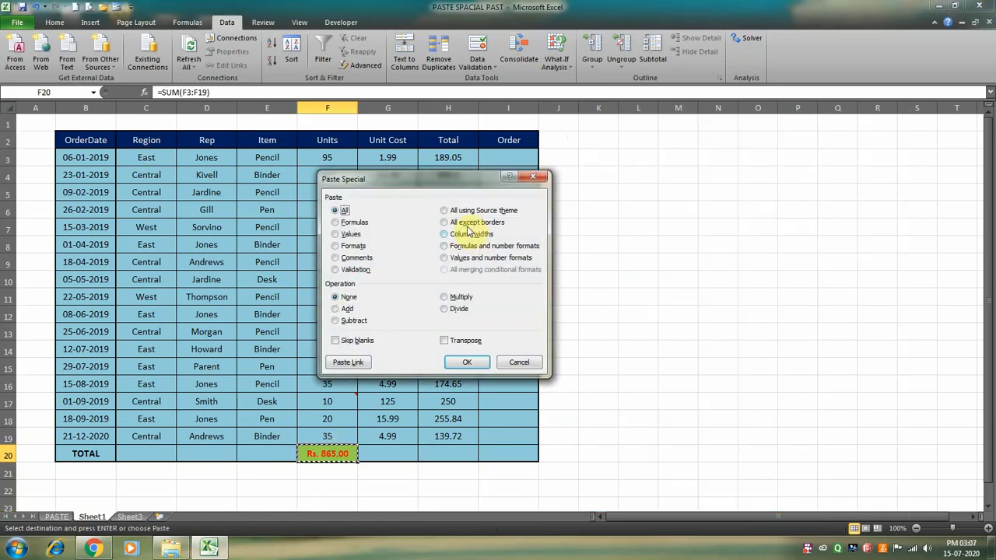
left_click(519, 362)
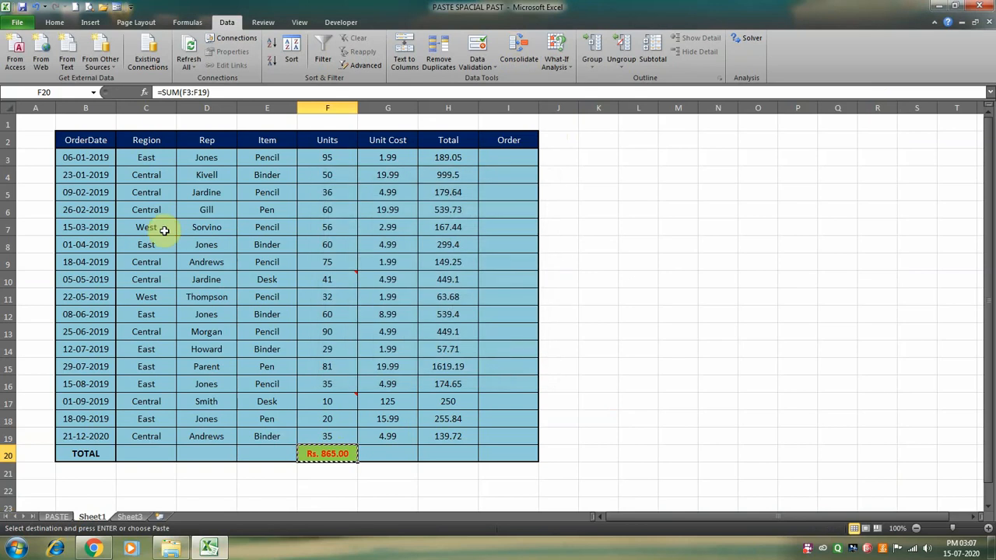
Copy the order table B2:I20 and paste it at K2 with the All except borders option of Paste Special.
left_click(79, 139)
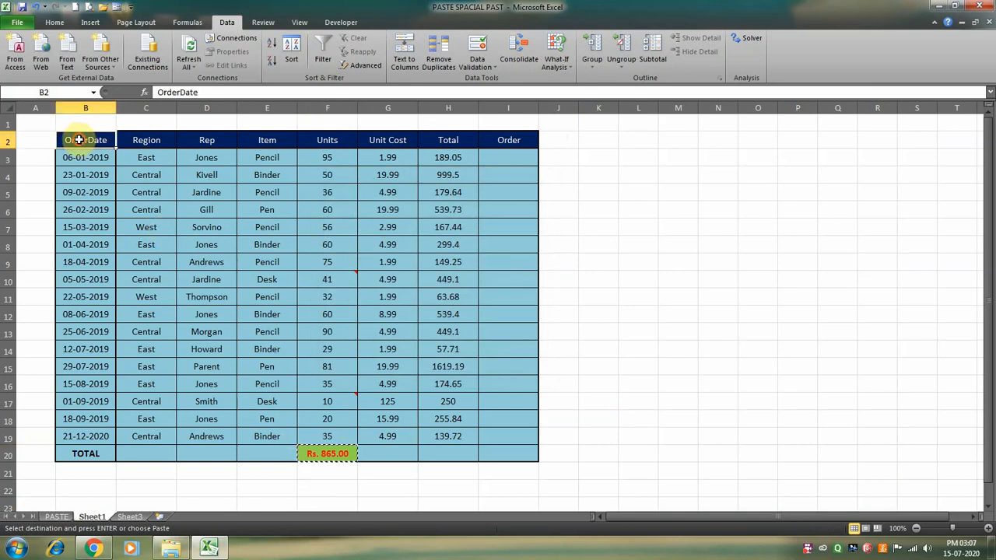
left_click_drag(79, 139, 495, 455)
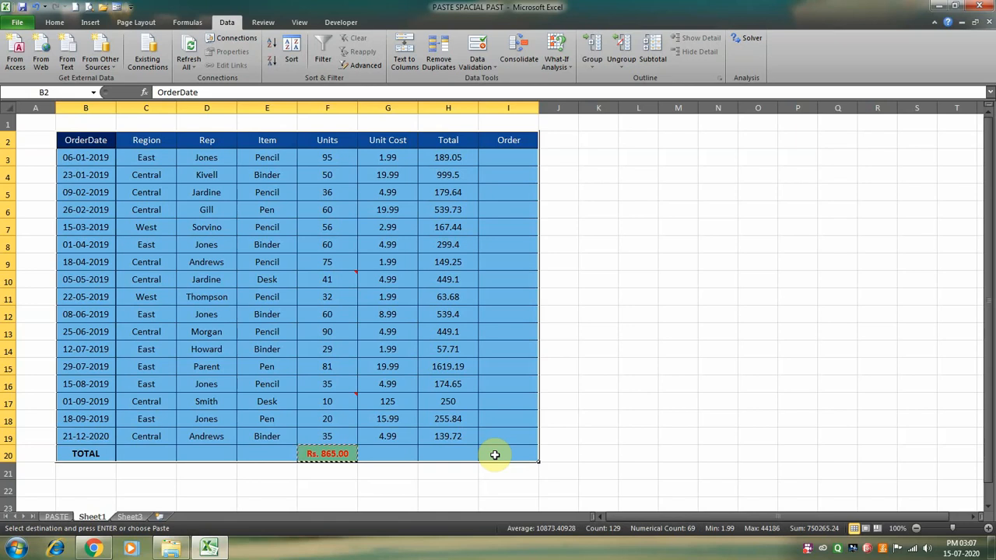
key("ctrl+c")
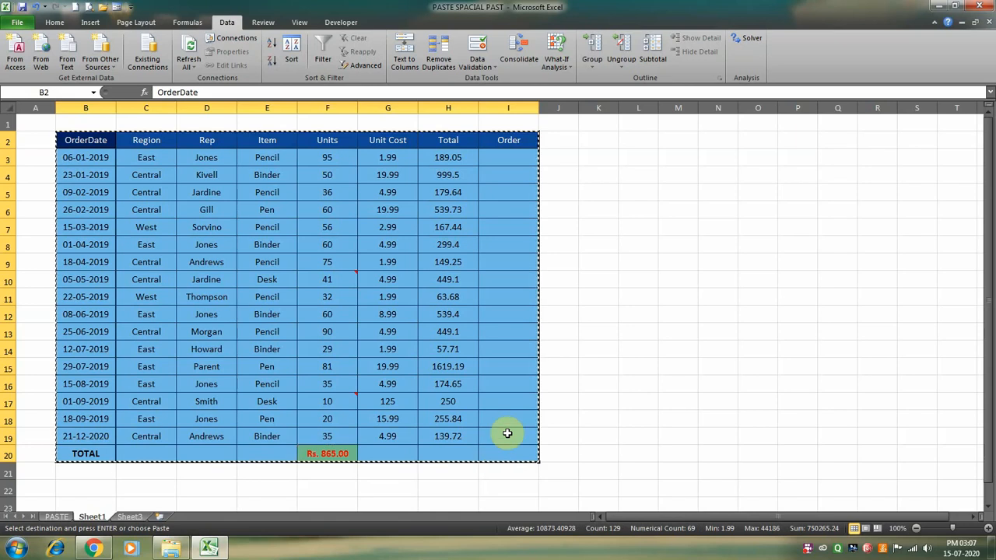
left_click(600, 136)
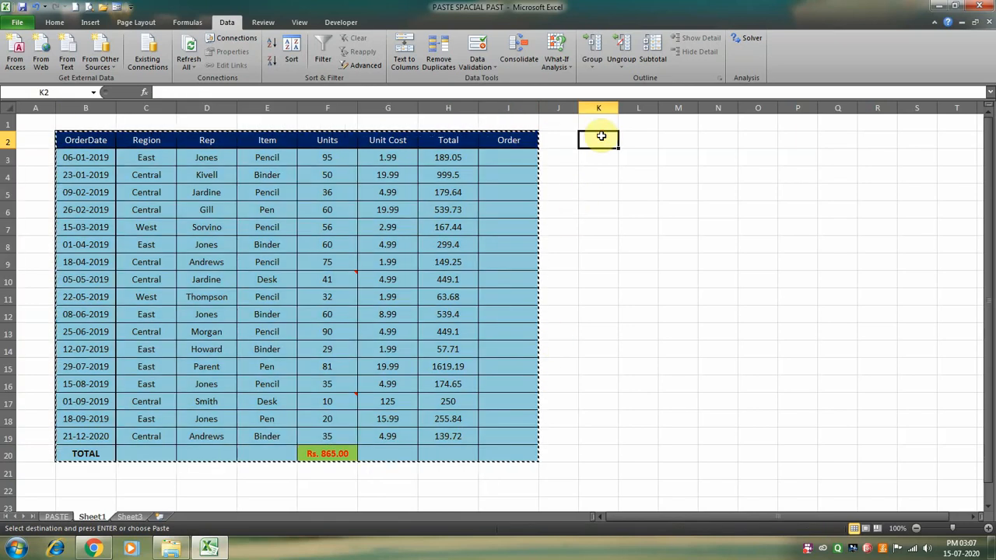
key("ctrl+alt+v")
left_click(445, 223)
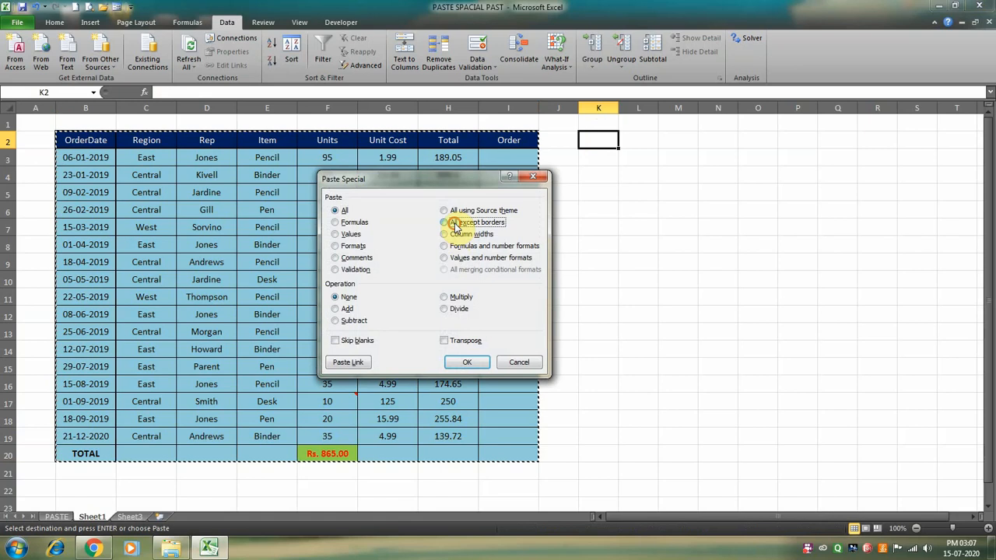
left_click(467, 362)
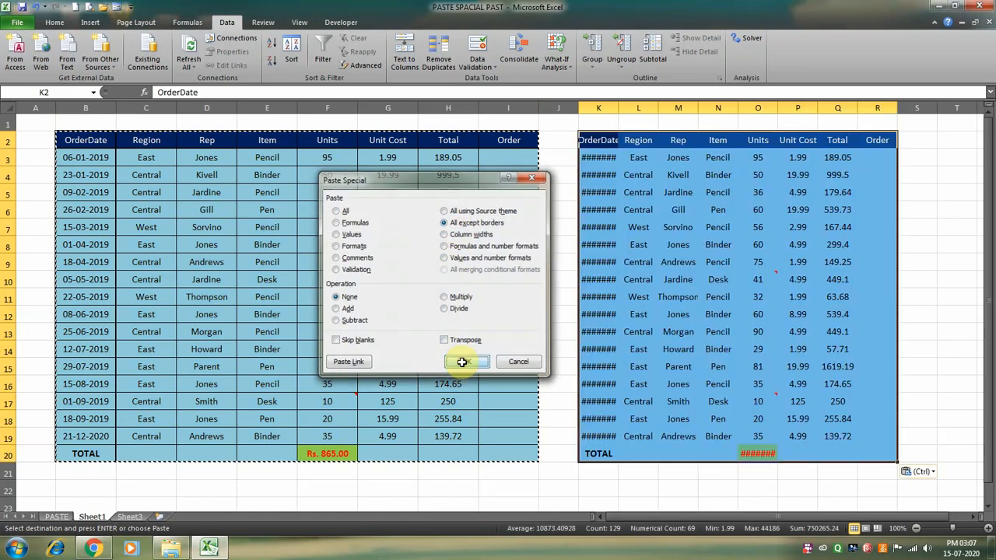
left_click(595, 263)
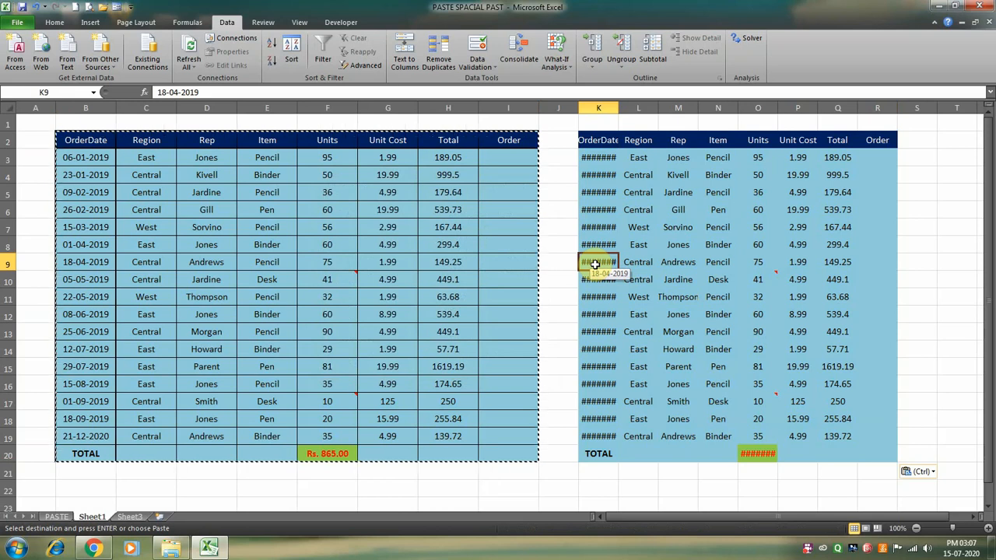
Undo the borderless table paste at K2 and leave Paste Special without pasting.
key("ctrl+z")
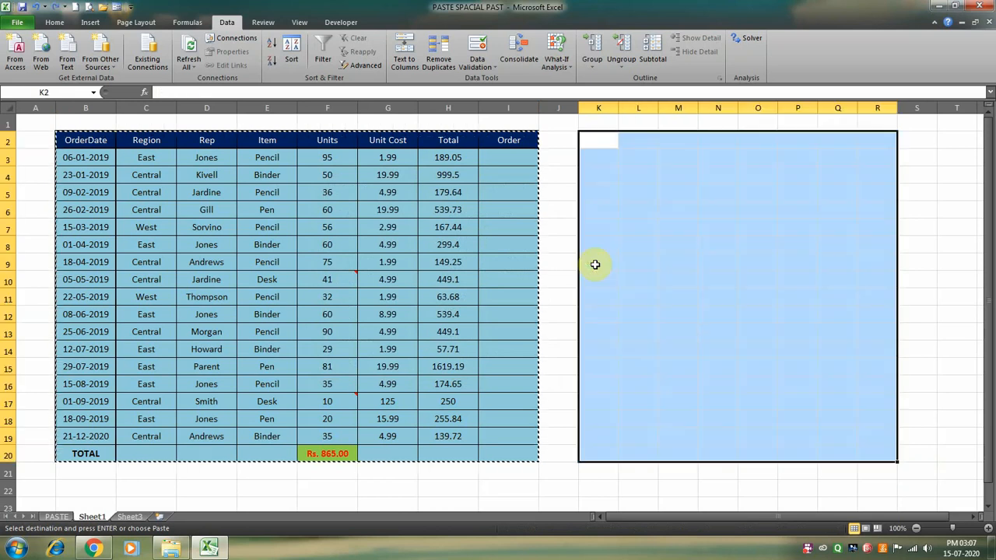
key("ctrl+alt+v")
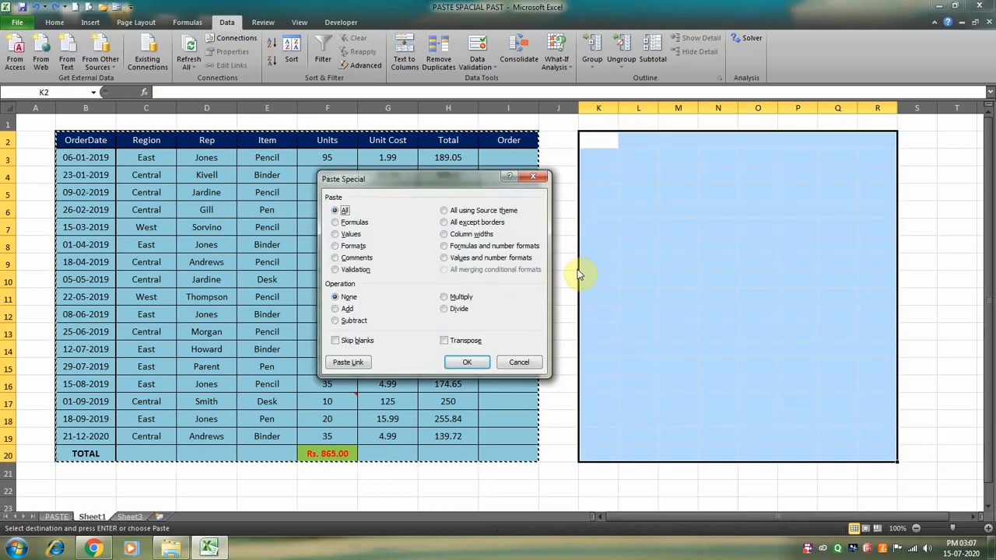
left_click(519, 362)
left_click(500, 362)
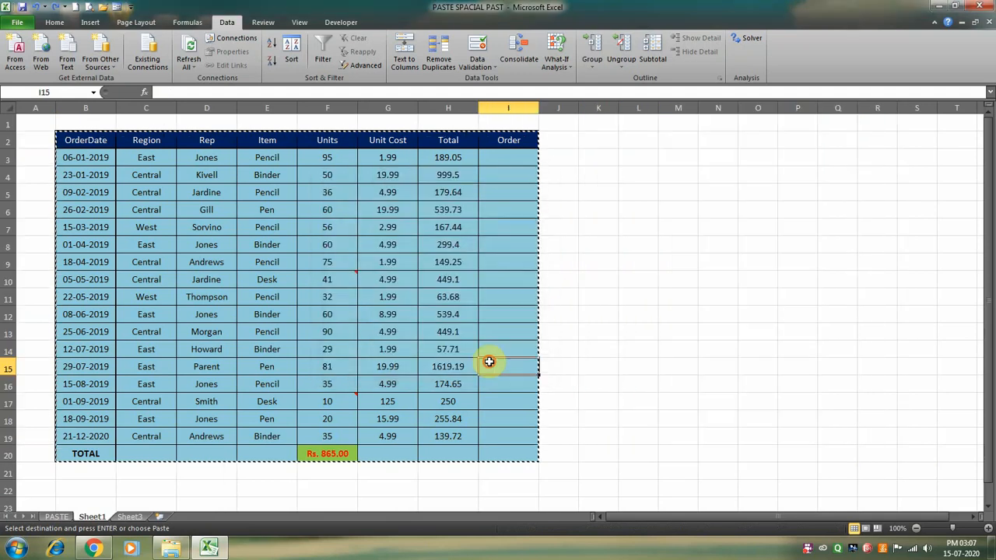
Narrow columns C through I of the order table together to one equal, smaller width.
left_click(229, 189)
left_click_drag(148, 106, 514, 93)
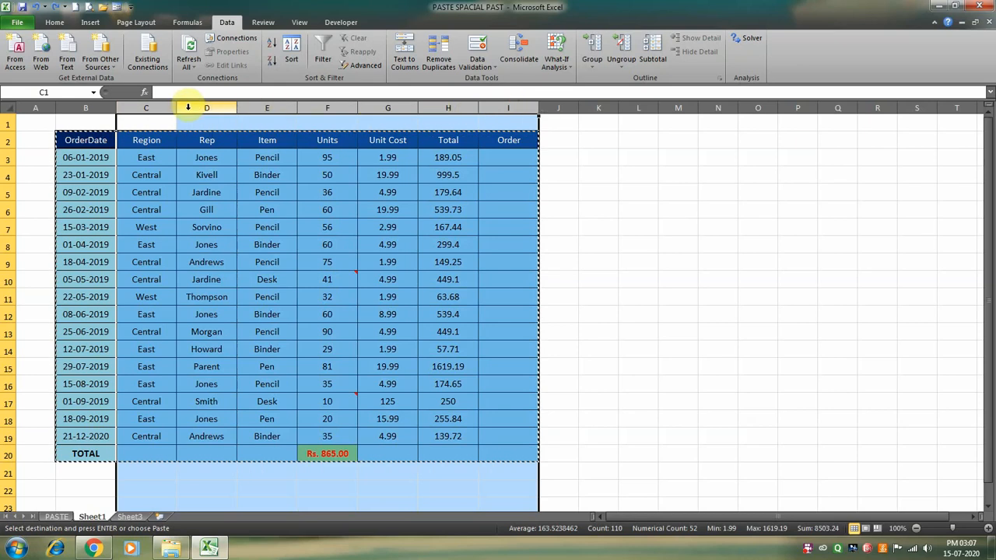
left_click_drag(177, 109, 155, 107)
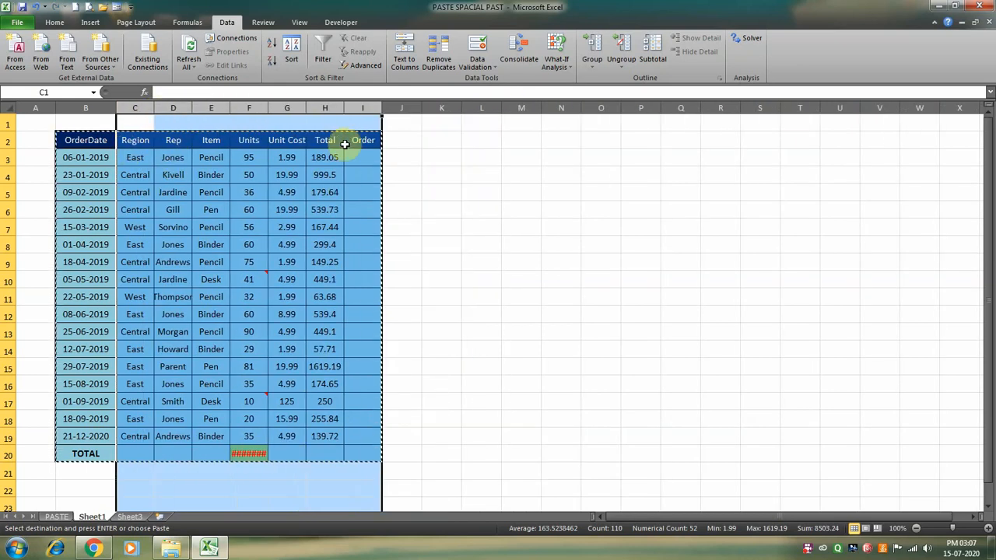
Copy the OrderDate column B2:B20 and apply its width to C2:I20 with the Column widths option of Paste Special.
left_click(79, 141)
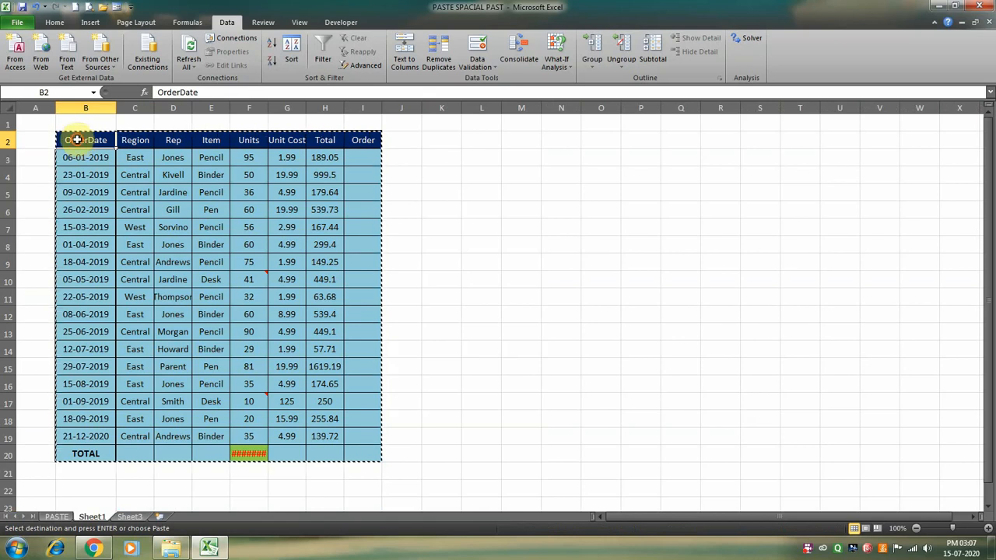
left_click_drag(77, 140, 92, 455)
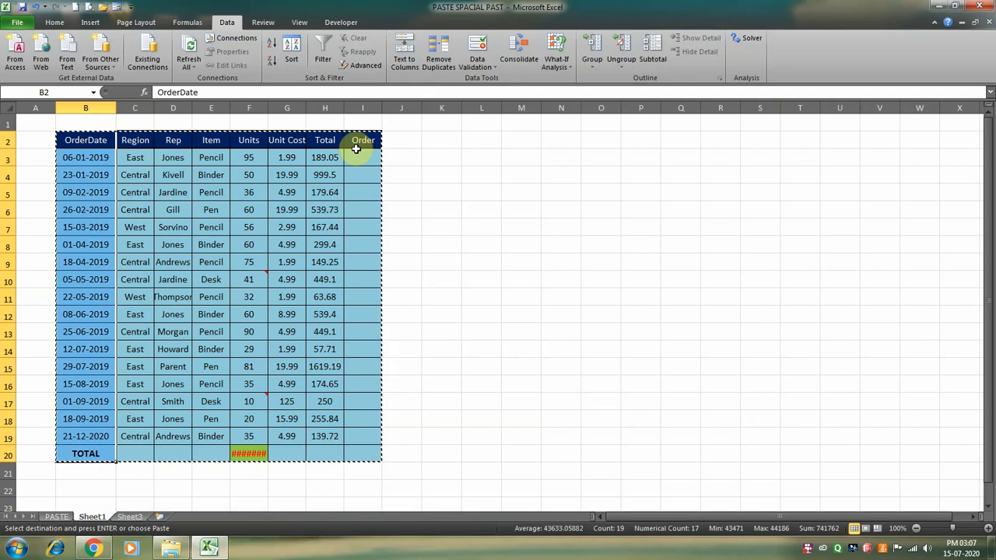
key("ctrl+c")
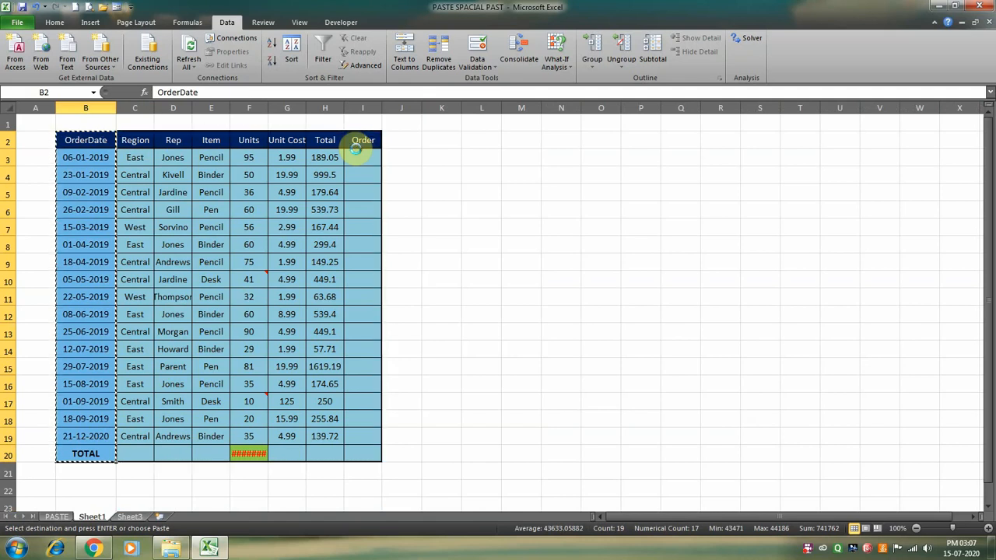
key("ctrl+alt+v")
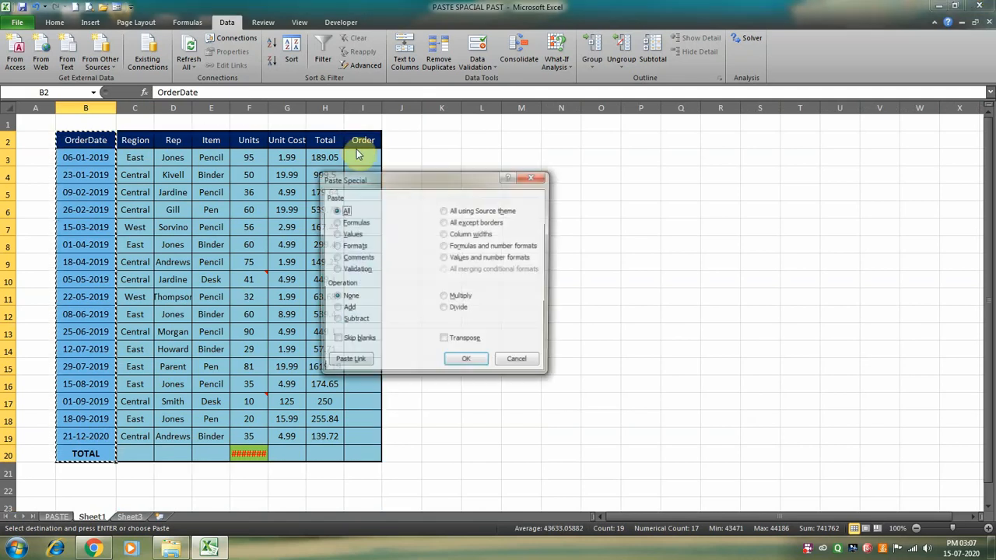
left_click(517, 362)
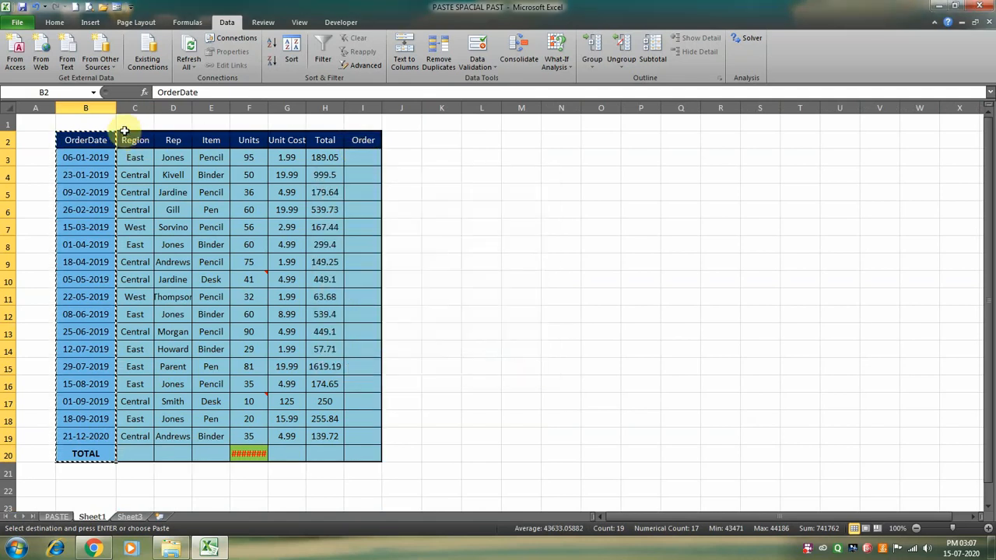
left_click_drag(133, 139, 356, 457)
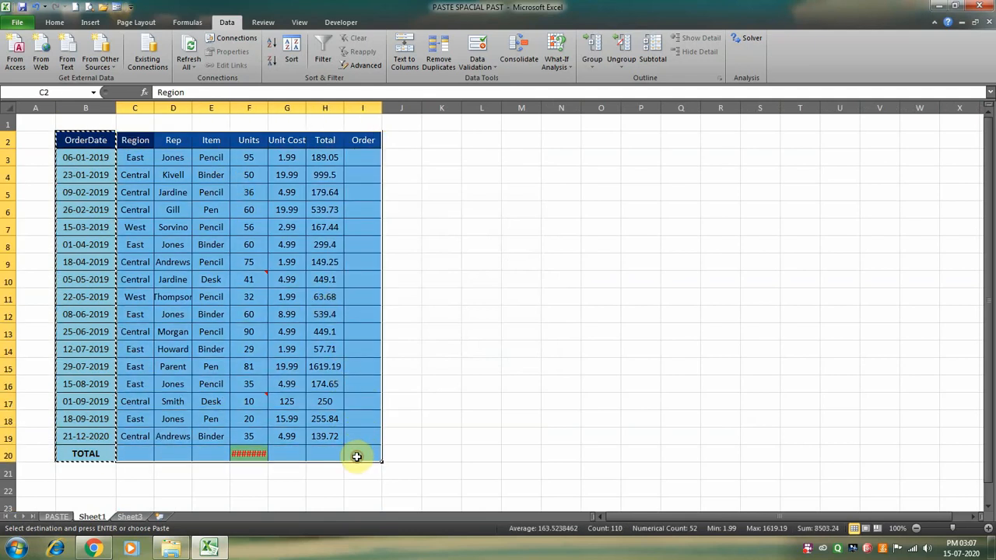
key("ctrl+alt+v")
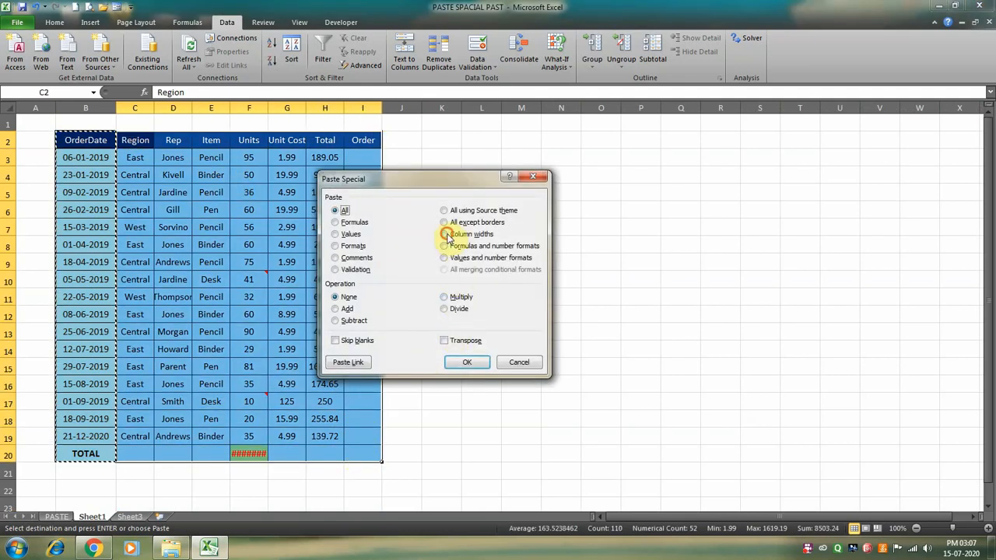
left_click(445, 234)
left_click(464, 362)
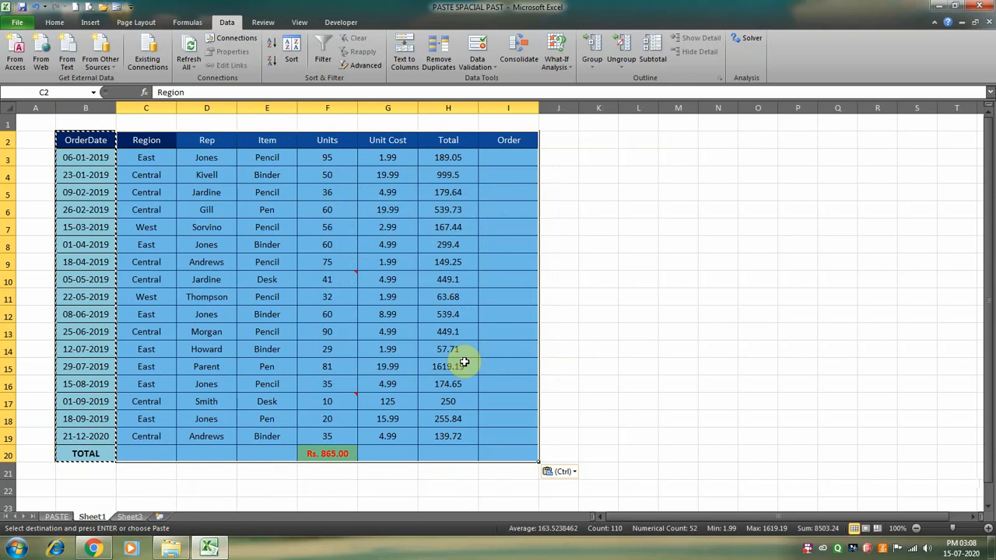
key("alt")
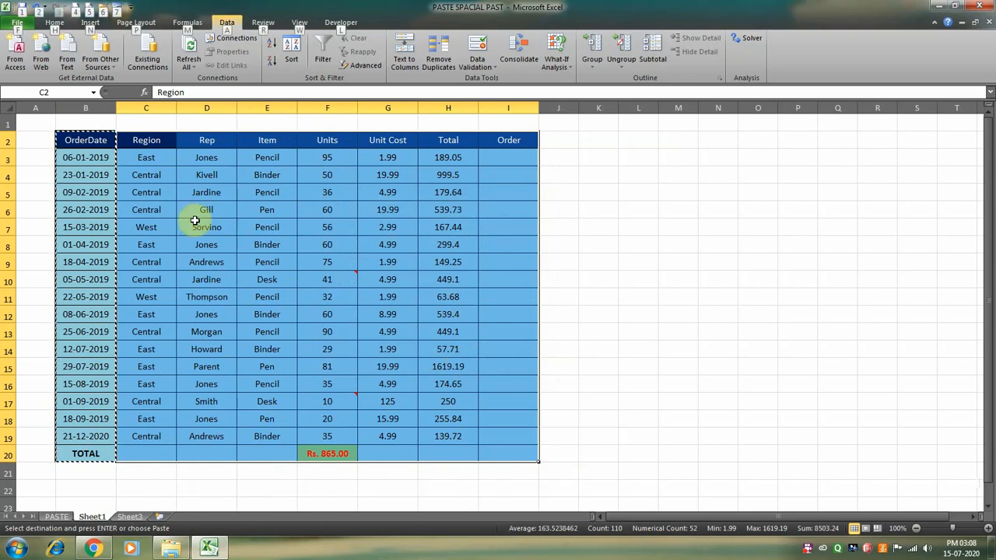
left_click(136, 209)
key("ctrl+alt+v")
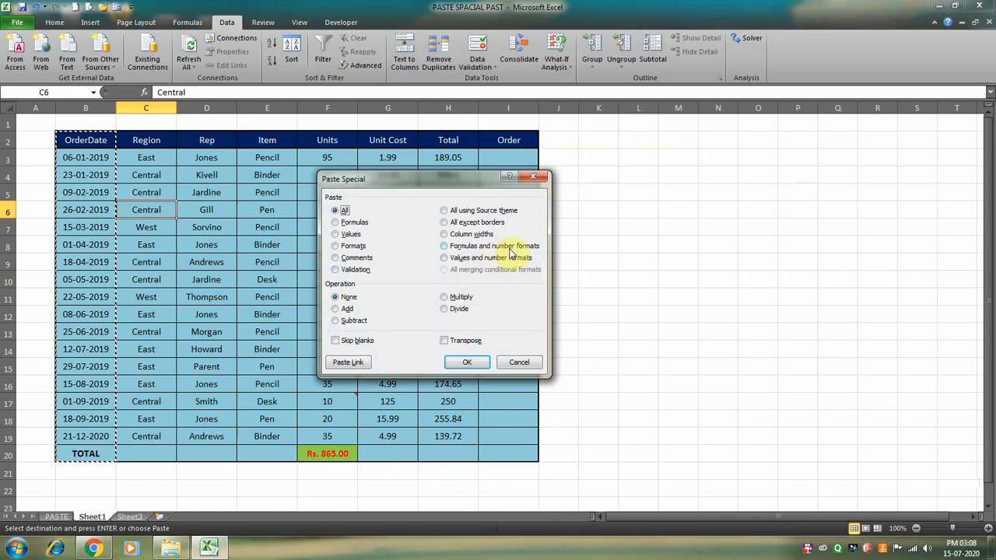
left_click(516, 363)
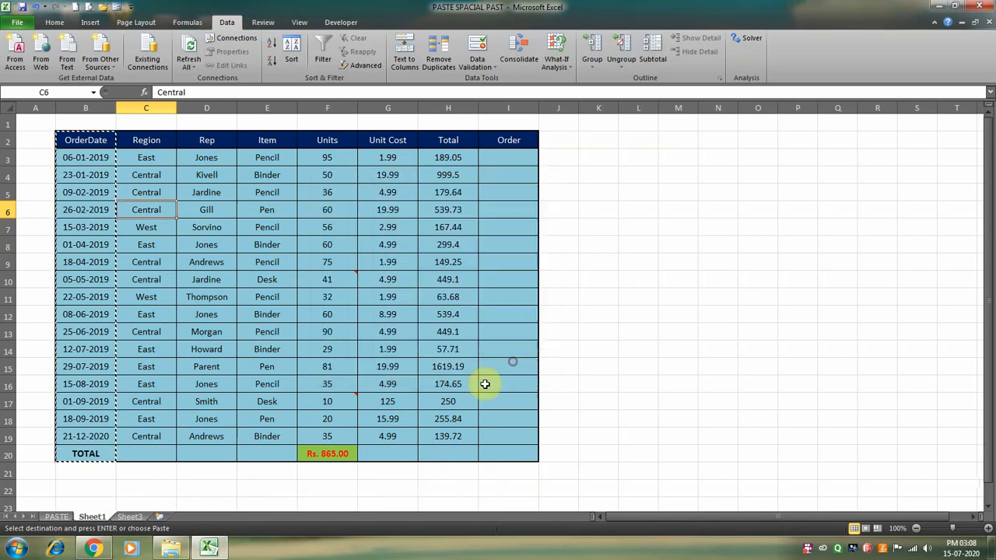
Copy the Units total in F20 and paste it into H20 with the Formulas and number formats option of Paste Special.
left_click(336, 453)
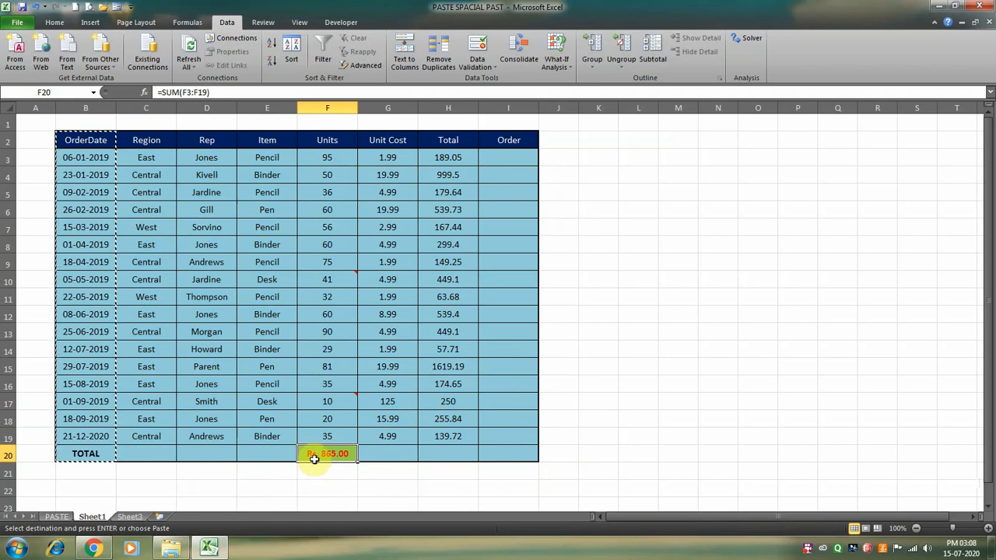
key("ctrl+c")
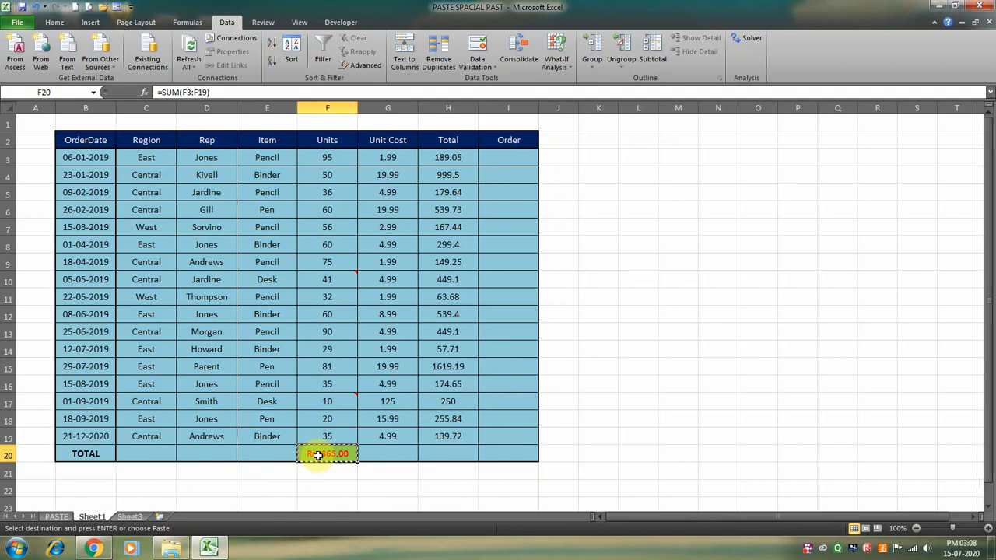
left_click(459, 455)
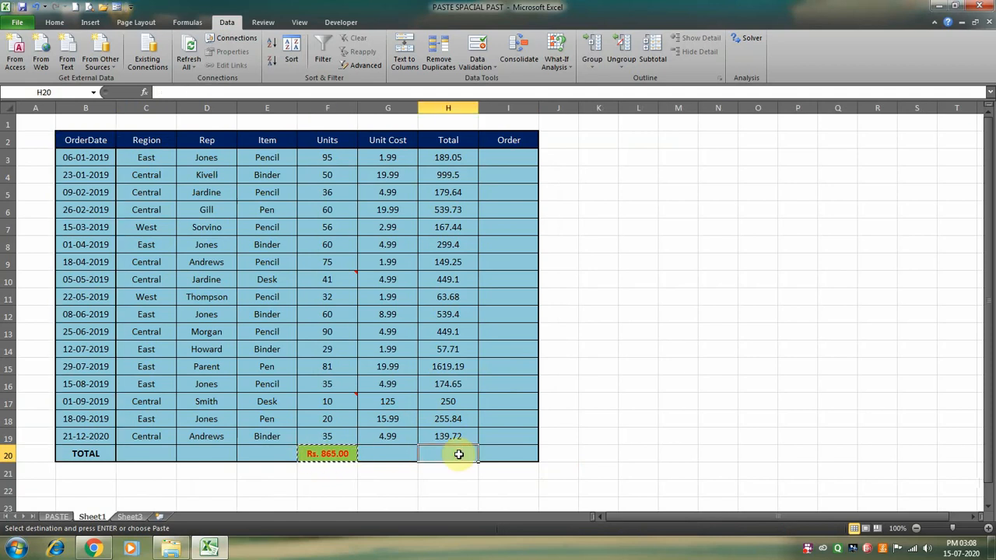
key("alt")
key("alt")
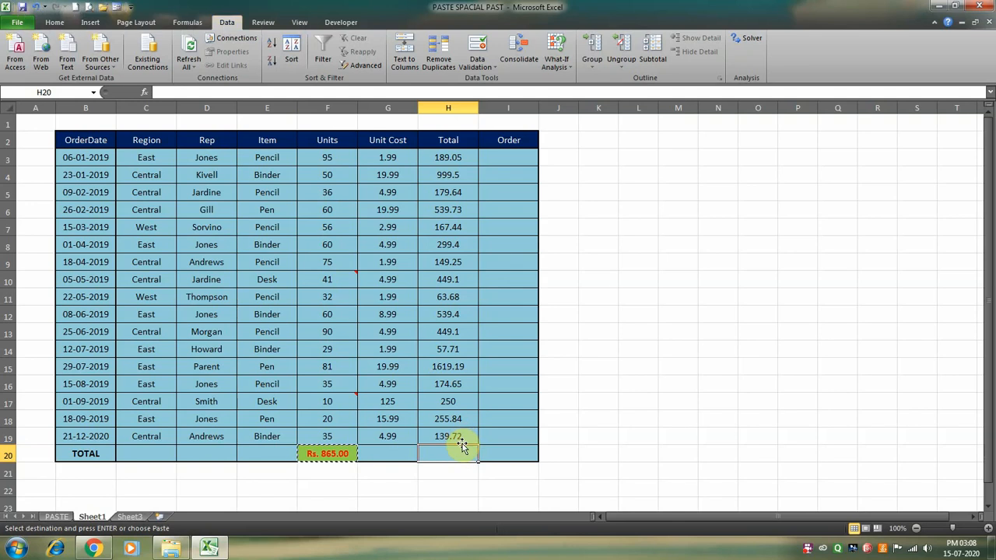
key("ctrl+alt+v")
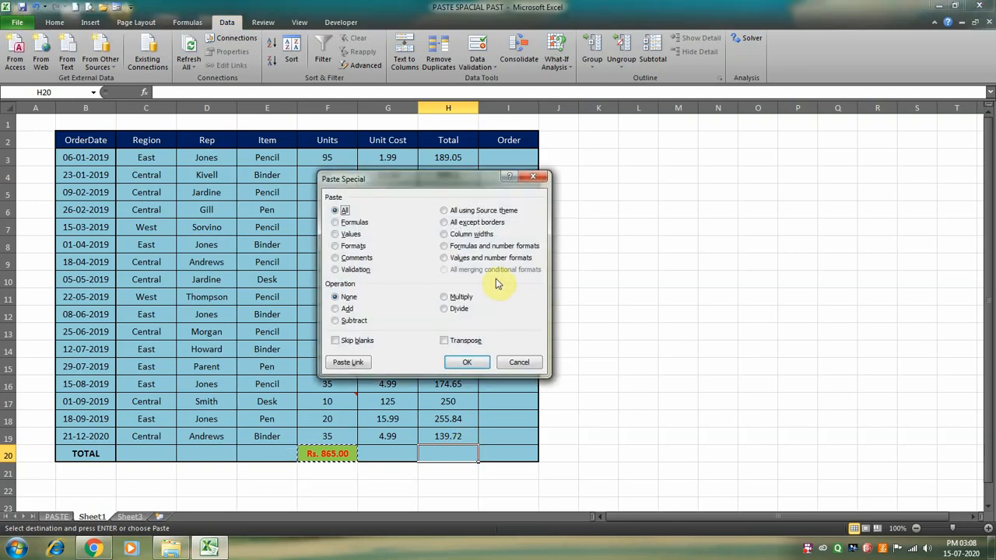
left_click(475, 246)
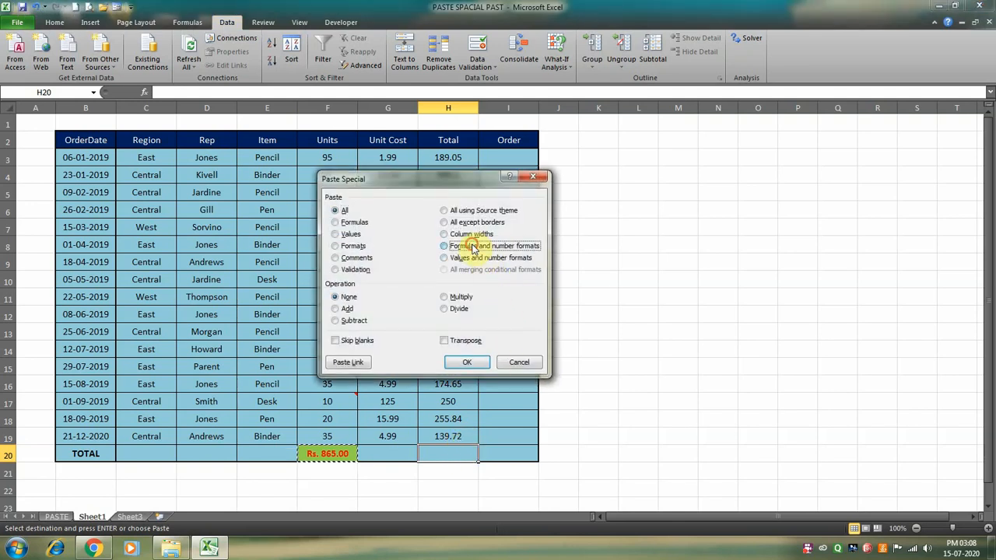
left_click(459, 363)
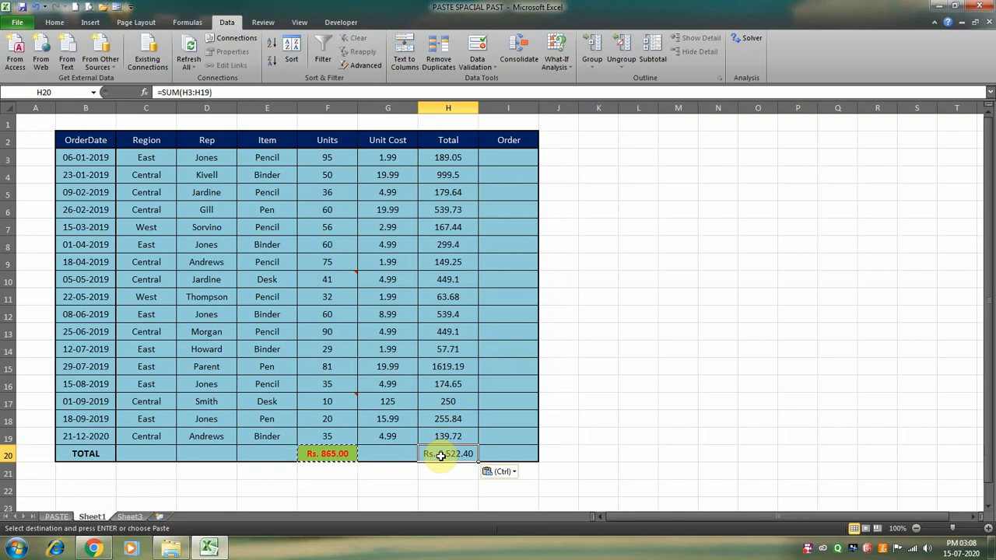
Undo the formula paste in H20 and paste the copied F20 total there with the Values and number formats option.
key("ctrl+z")
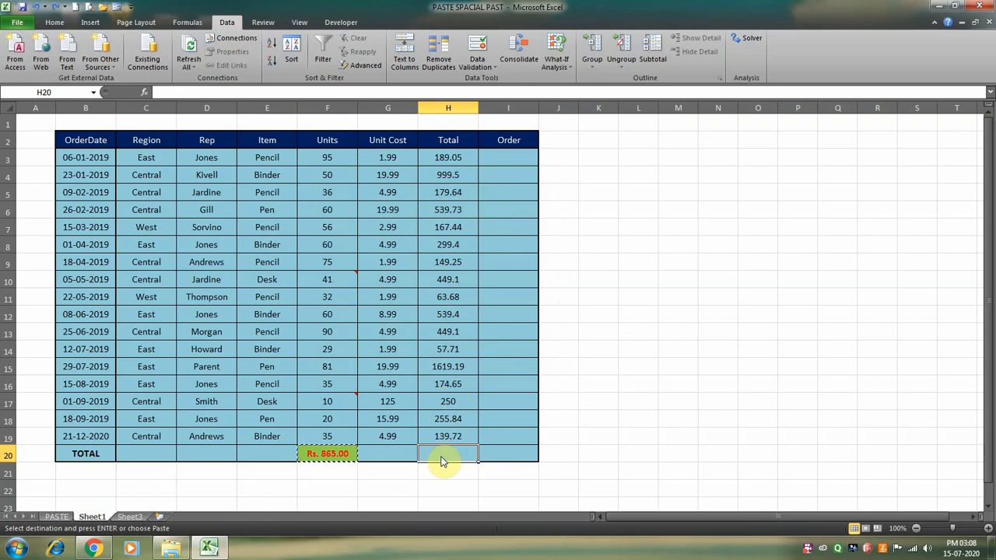
key("ctrl+alt+v")
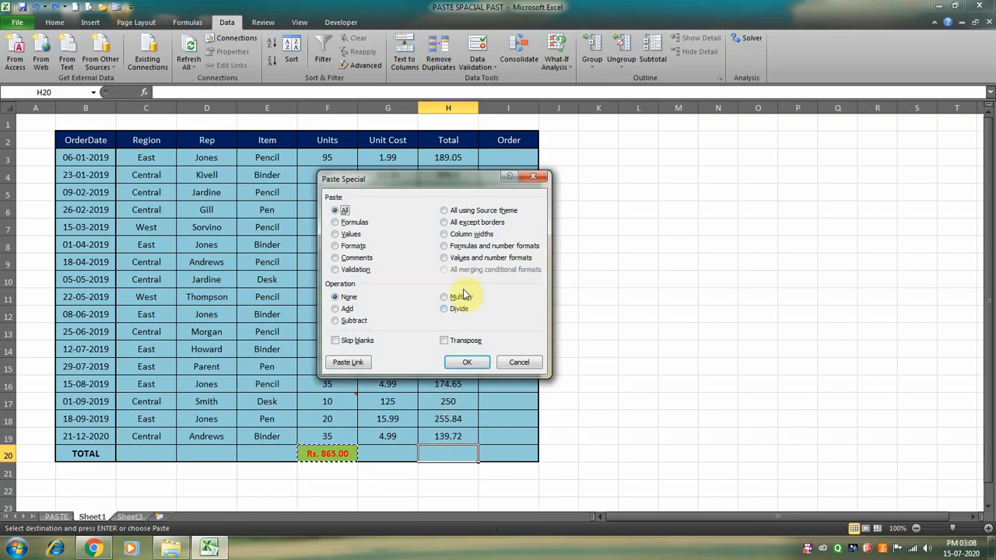
left_click(445, 258)
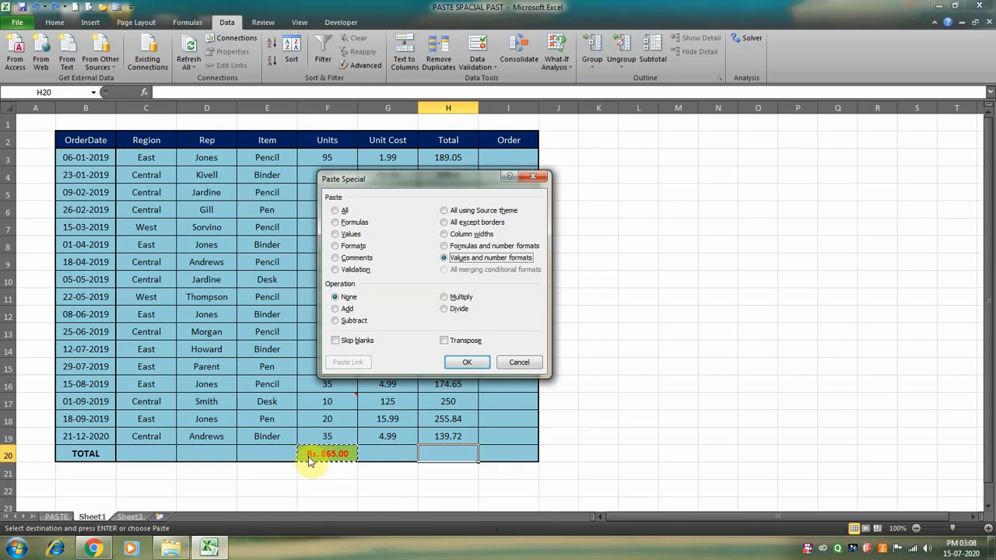
left_click(465, 363)
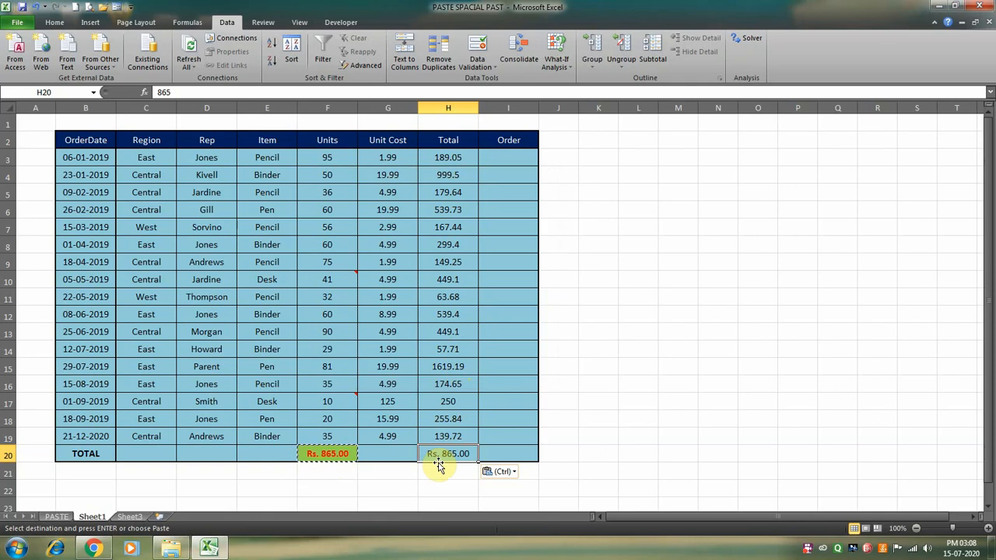
Compare the contents of F20 and H20, and view the remaining Paste Special options without pasting.
left_click(320, 453)
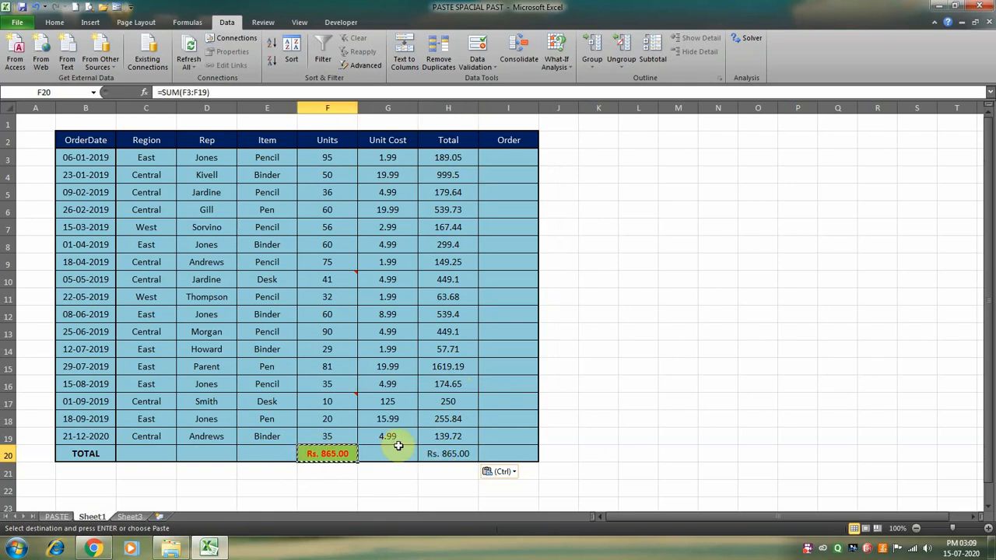
left_click(436, 453)
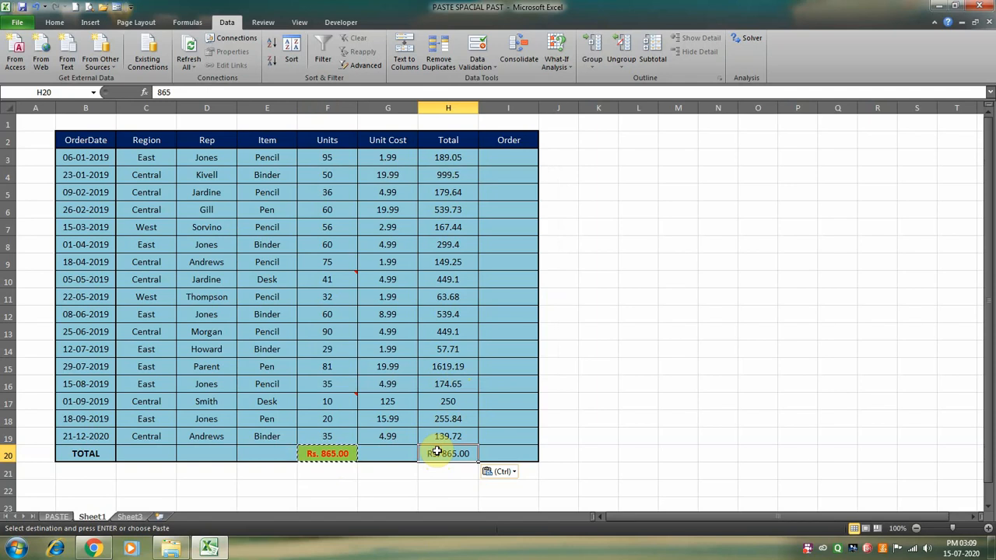
key("ctrl+alt+v")
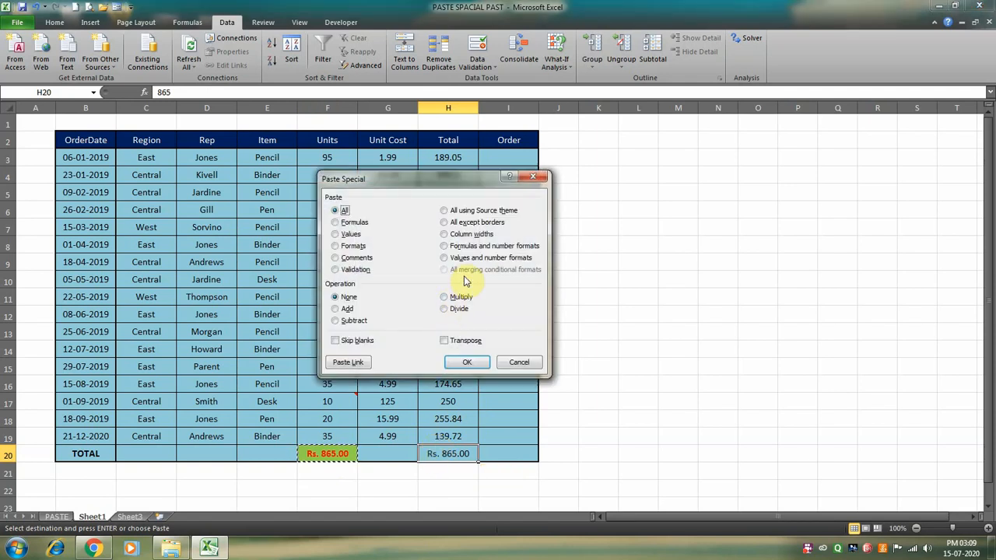
left_click(519, 362)
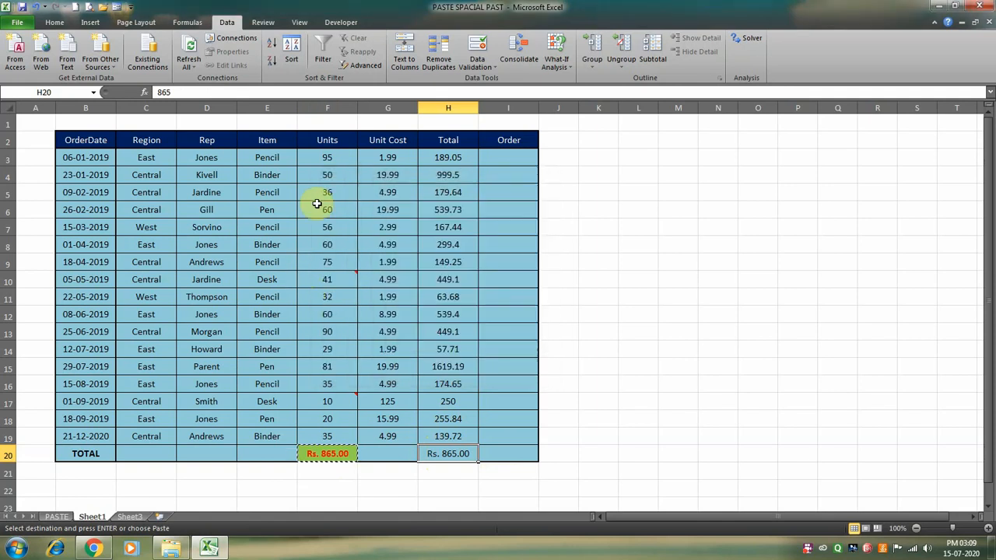
Add a Greater Than 50 conditional formatting rule to Units cell F6 with Light Red Fill with Dark Red Text.
left_click(53, 23)
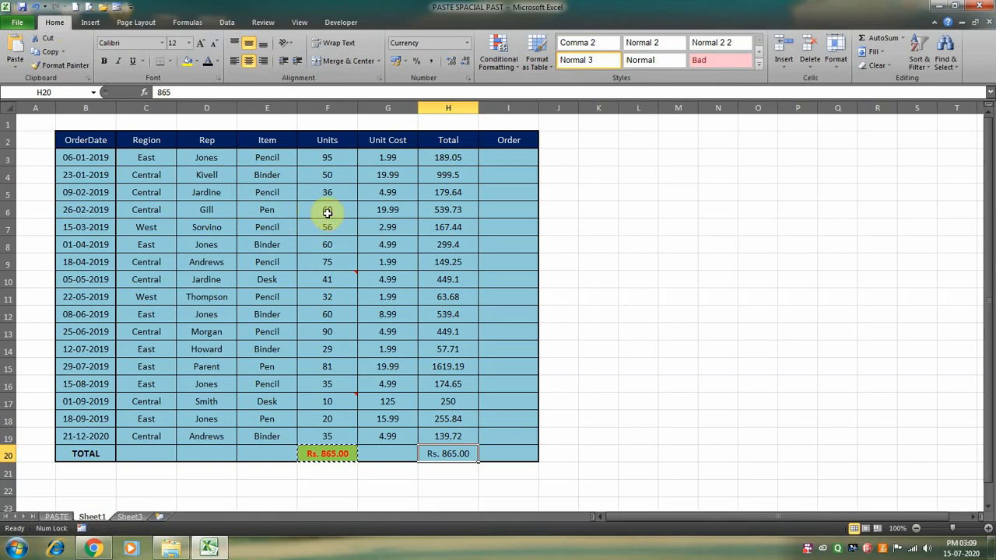
left_click(324, 214)
left_click(495, 69)
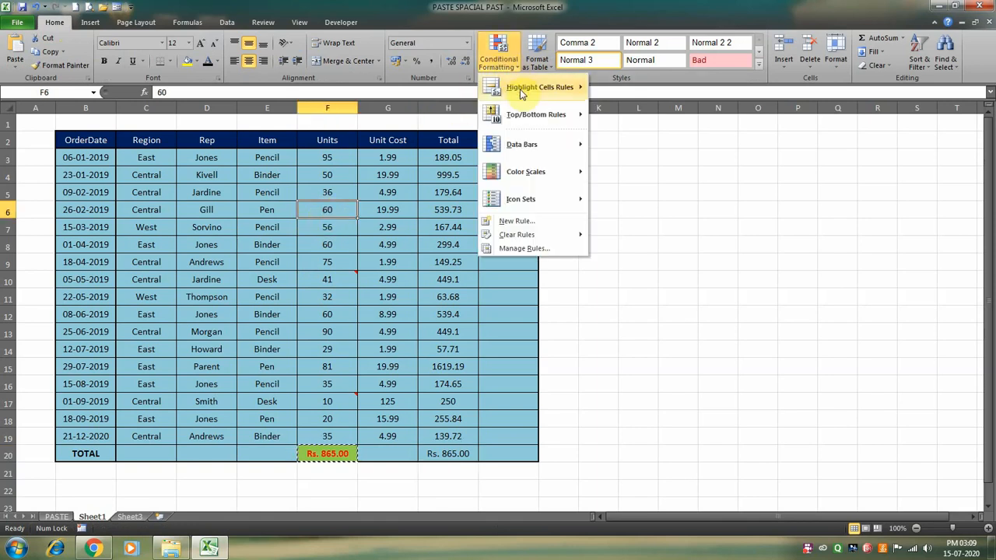
mouse_move(521, 90)
left_click(604, 86)
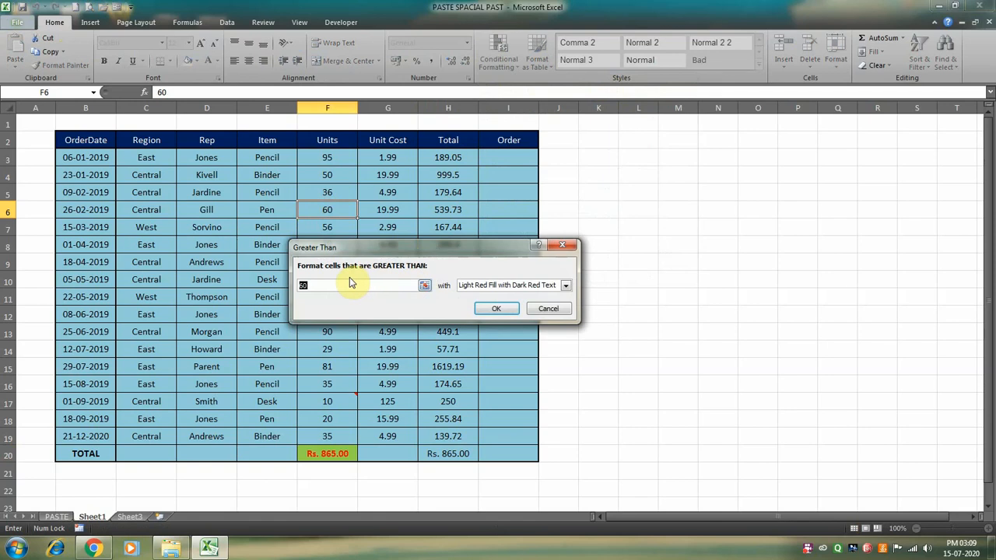
type("50")
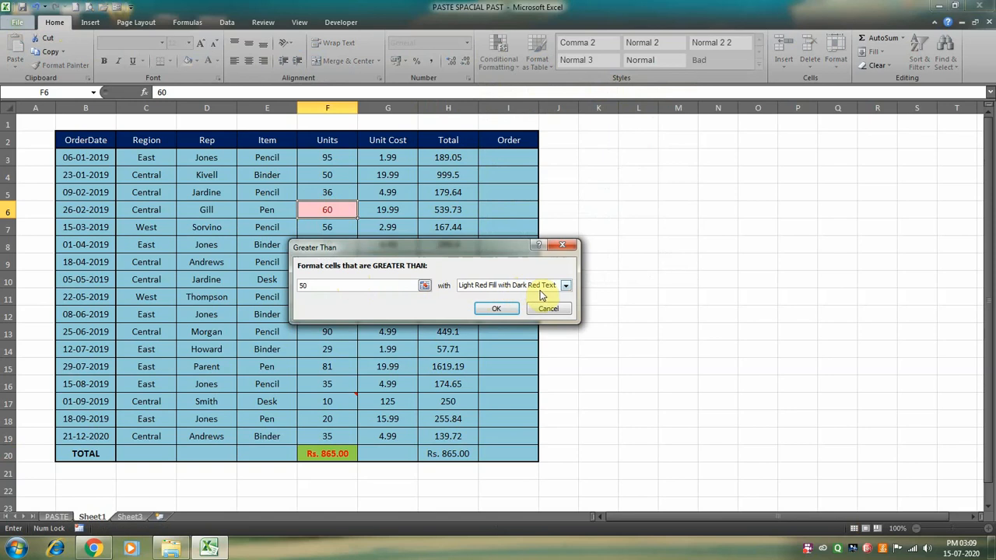
left_click(498, 309)
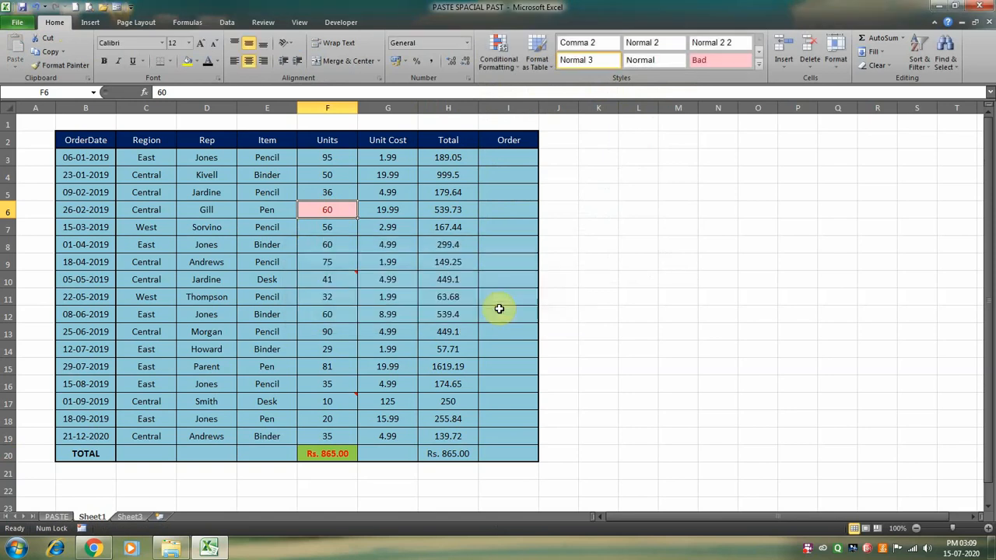
Enter 50 in Units cell F8 and set it back to 60.
left_click(320, 243)
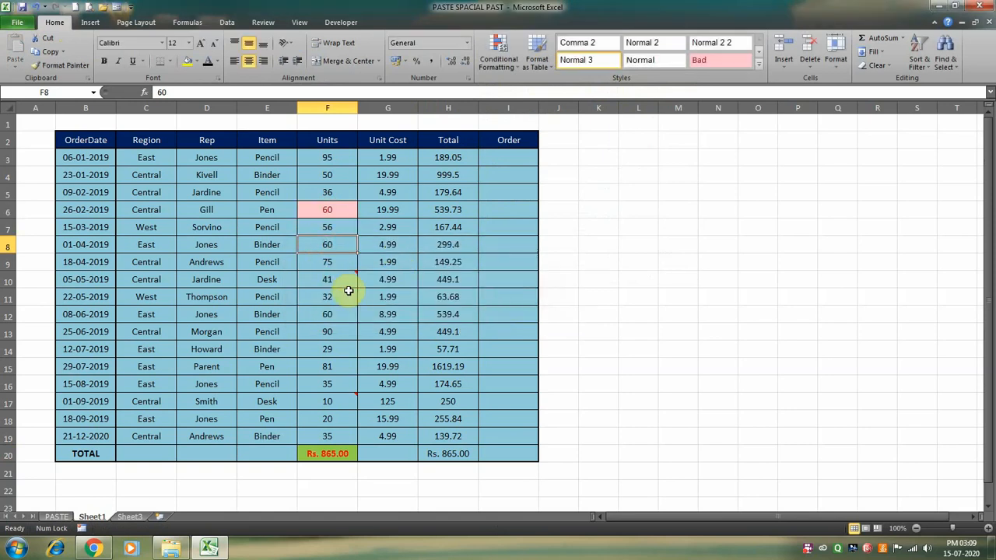
type("50")
key("Return")
key("Up")
type("60")
key("Return")
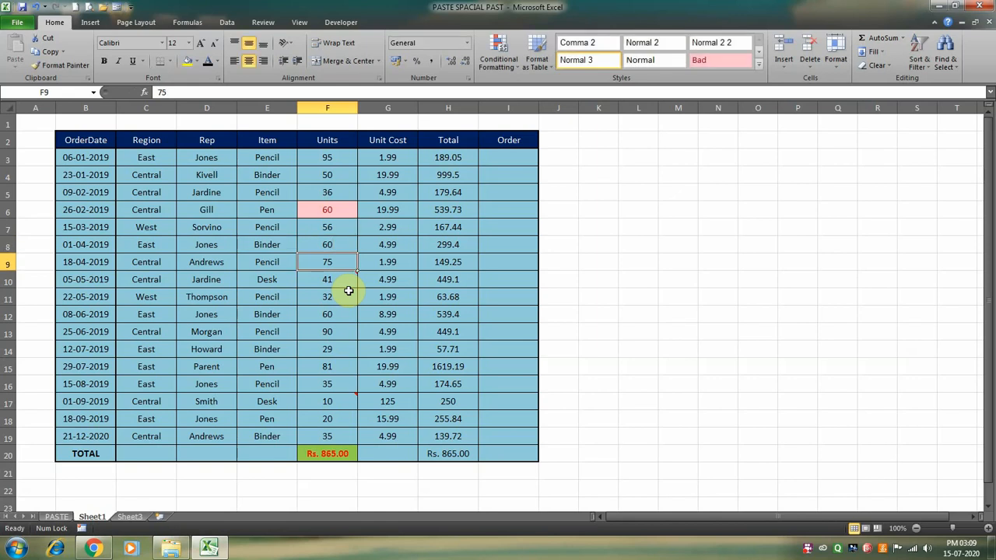
Copy Units cell F6 and paste it into F15 using Paste Special with All merging conditional formats.
left_click(332, 206)
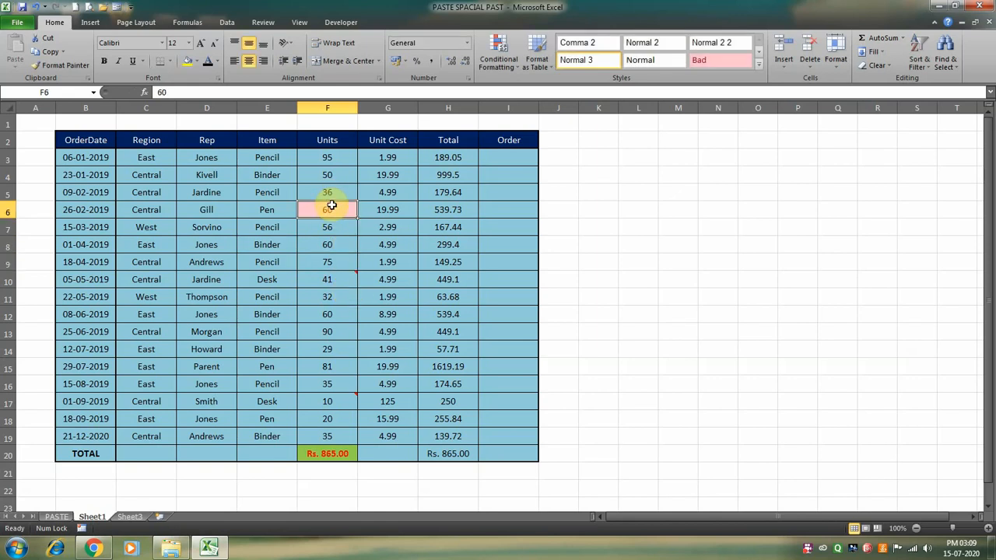
key("ctrl+c")
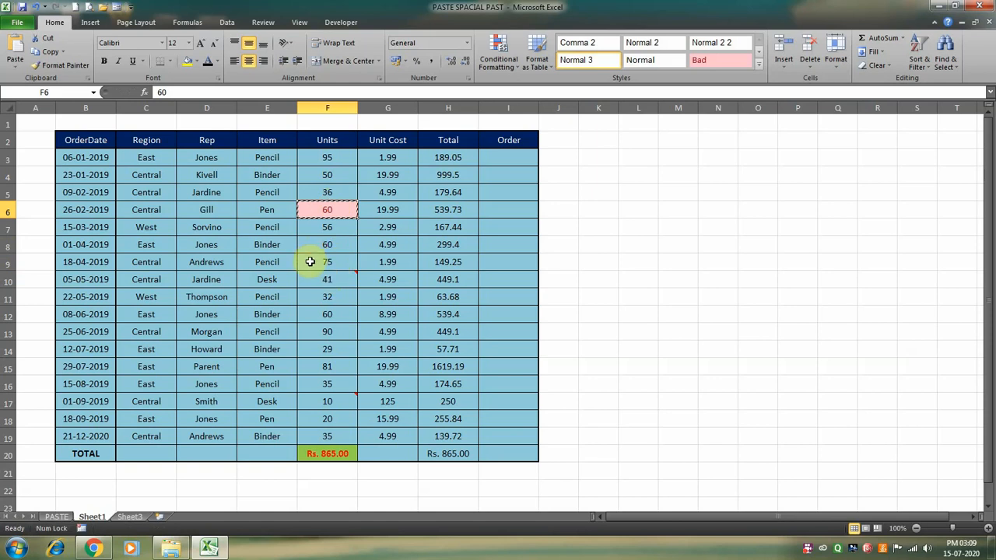
left_click(322, 361)
right_click(323, 360)
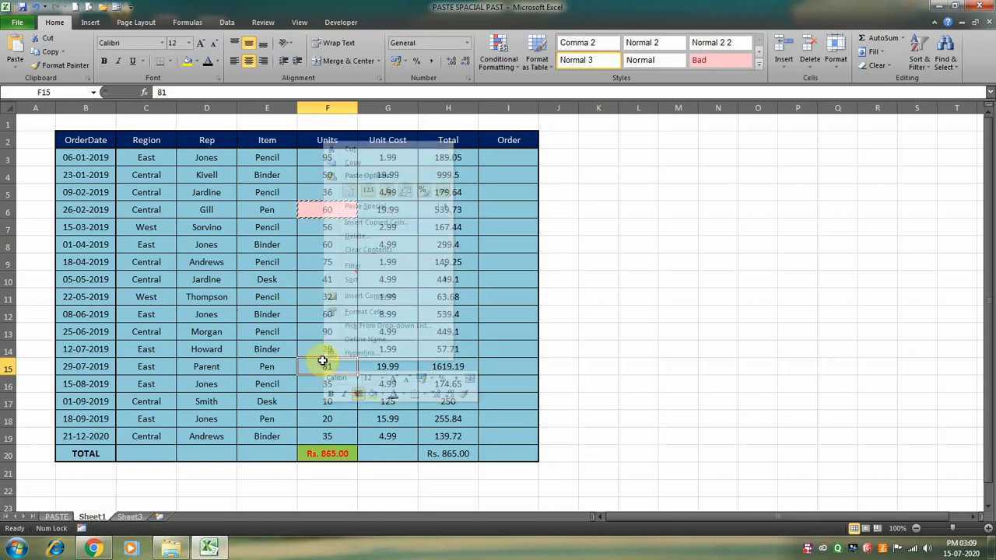
left_click(321, 363)
right_click(320, 368)
left_click(320, 368)
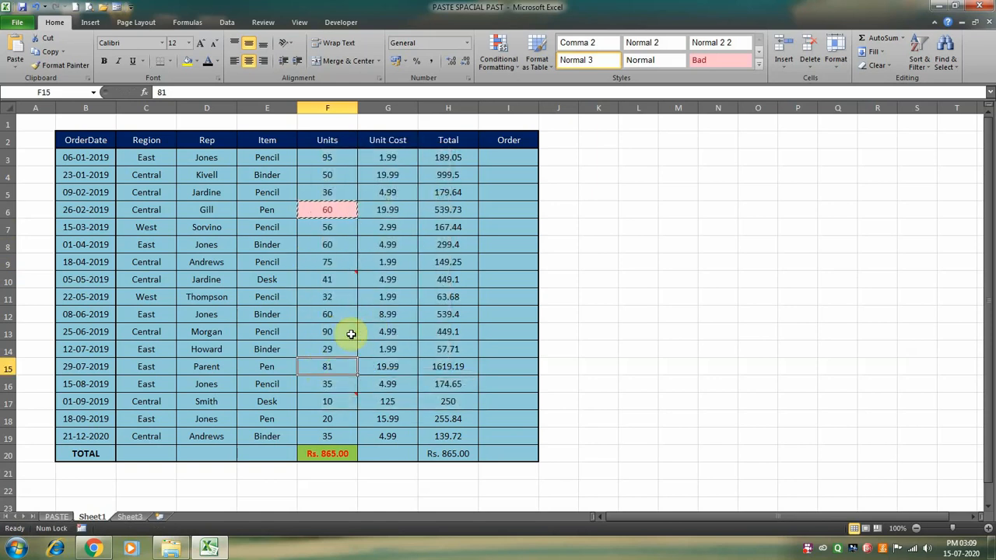
right_click(320, 366)
mouse_move(444, 214)
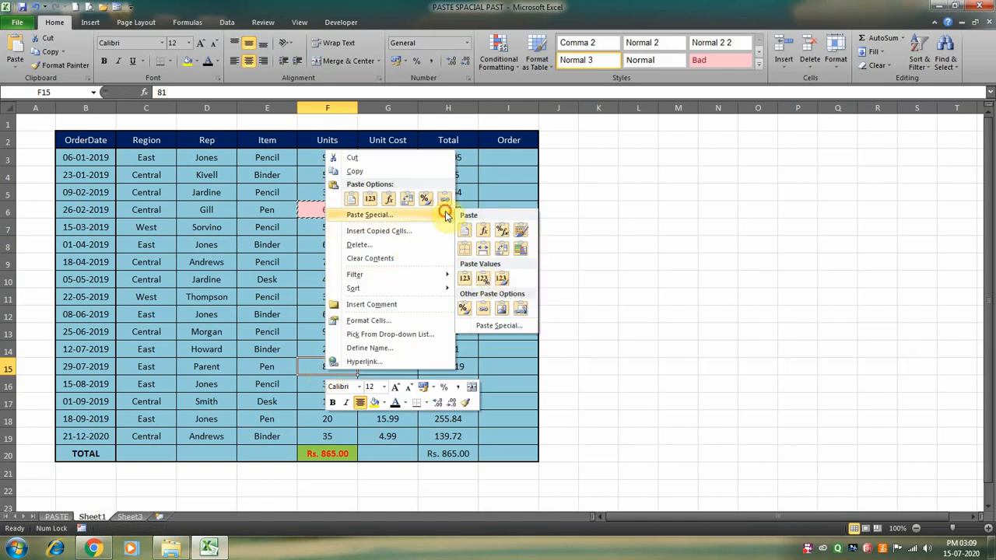
left_click(490, 325)
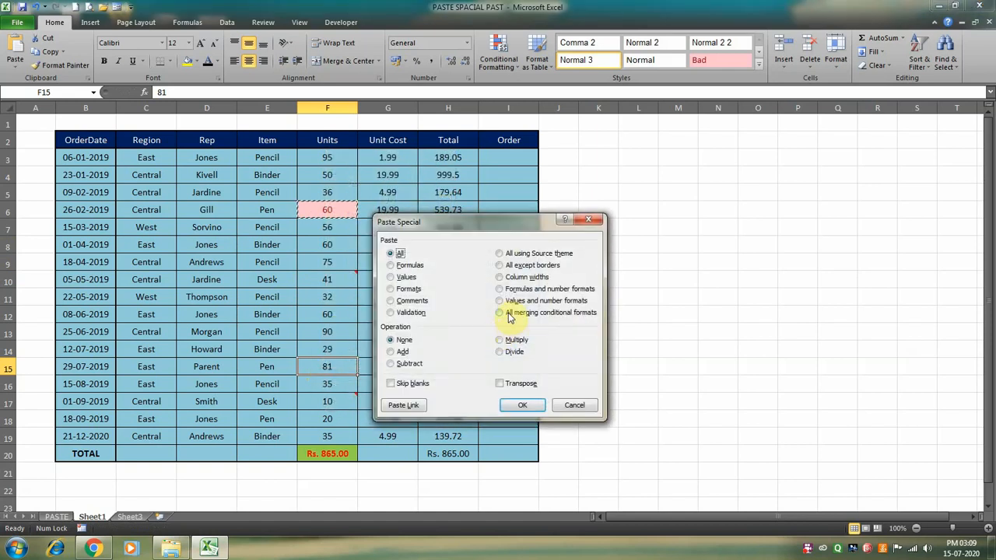
left_click(508, 312)
left_click(524, 406)
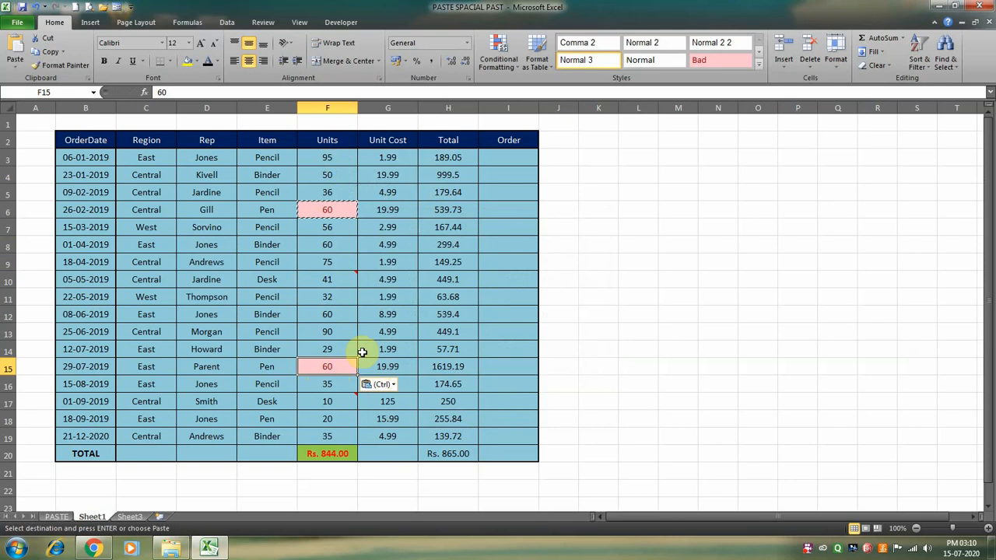
Enter 70 in Units cell F15 to test the pasted conditional format, and change the value to 40.
type("70")
key("ctrl+Return")
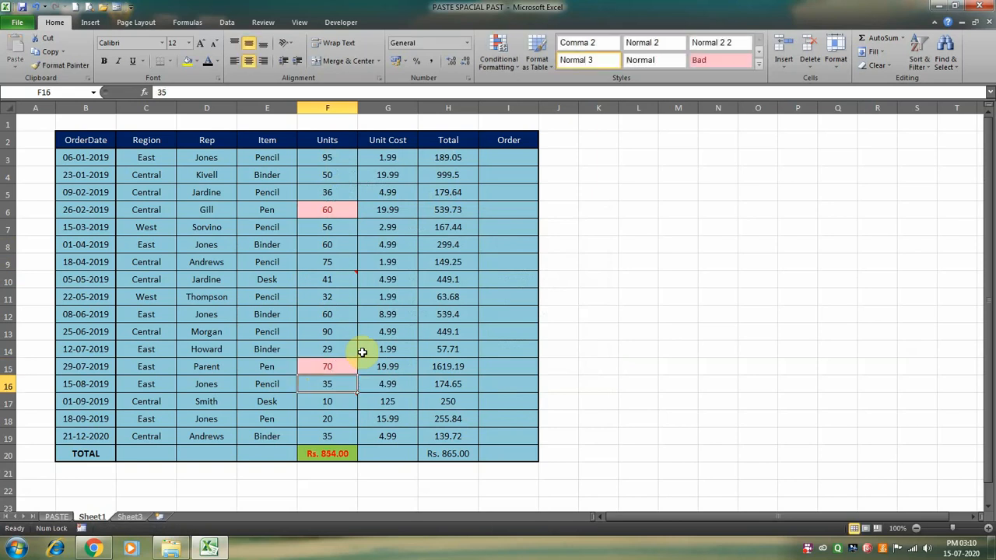
type("40")
key("Return")
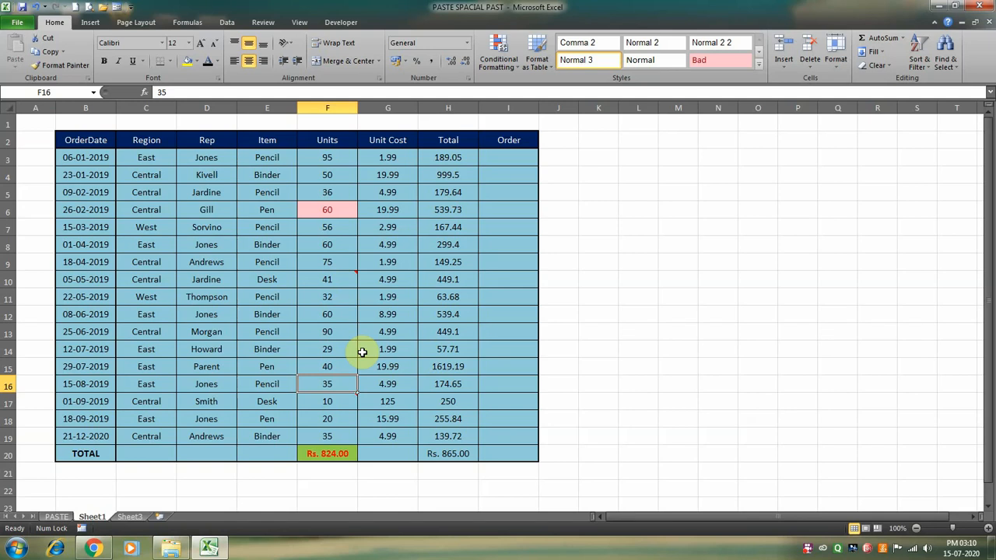
Copy Units cell F16, review the Paste Special options without pasting, and switch to Sheet3.
key("ctrl+c")
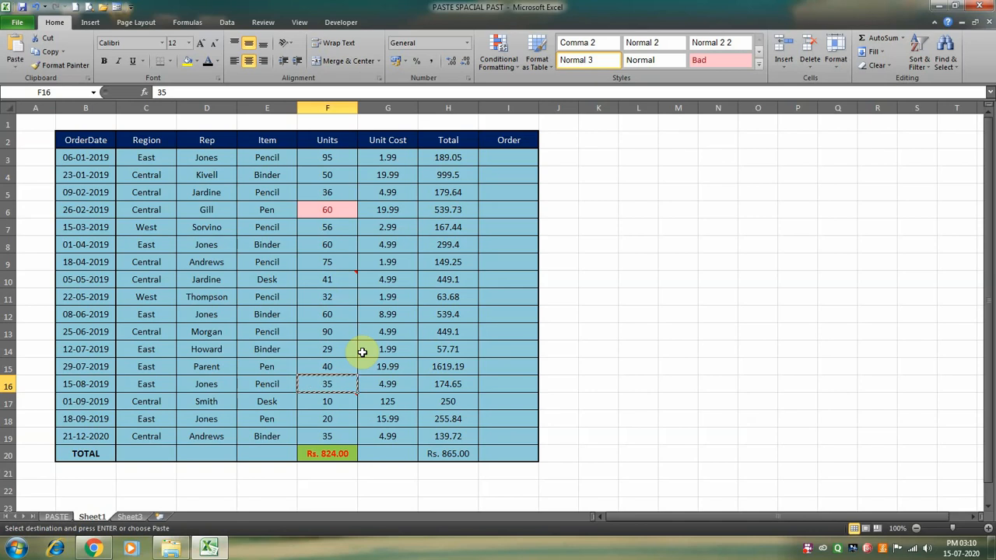
key("ctrl+alt+v")
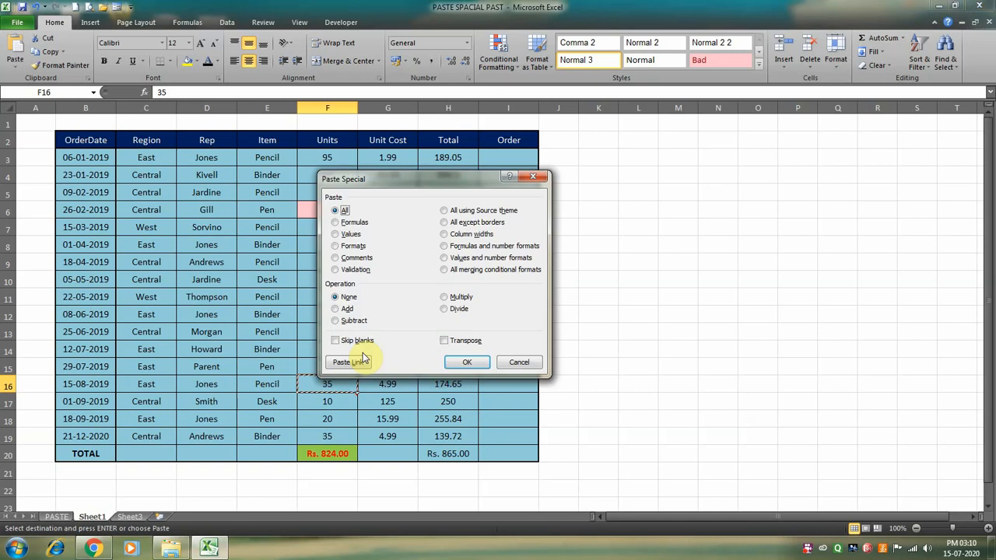
left_click(369, 220)
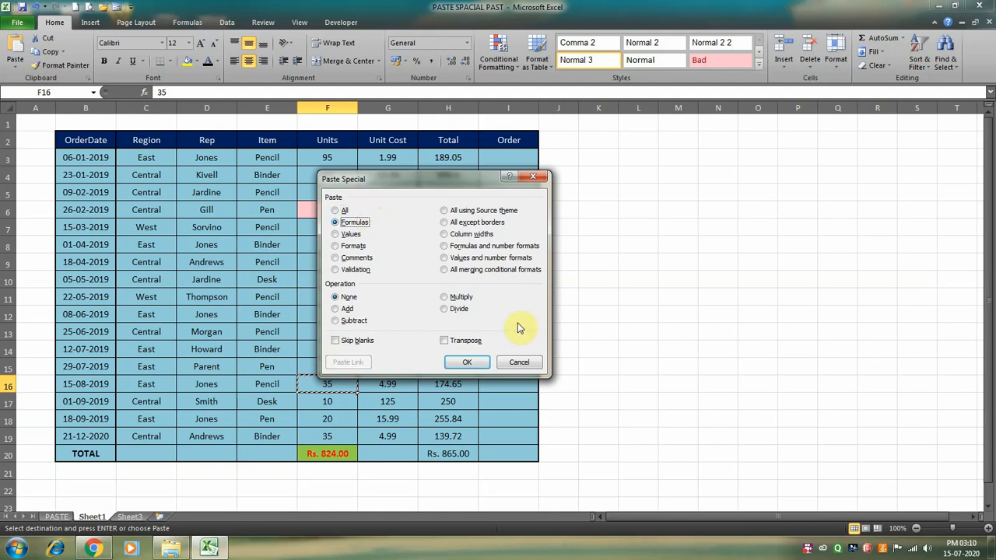
left_click(516, 364)
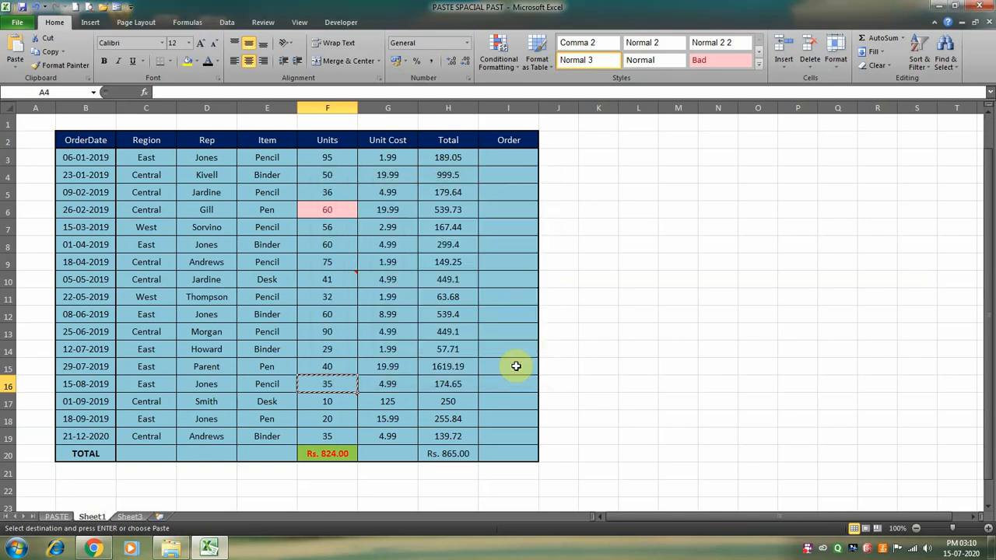
key("ctrl+Page_Down")
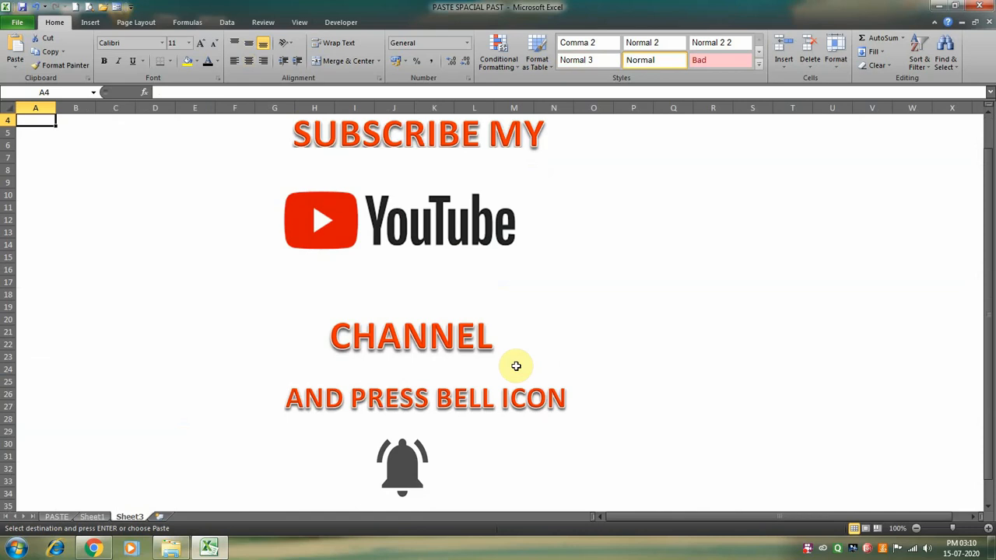